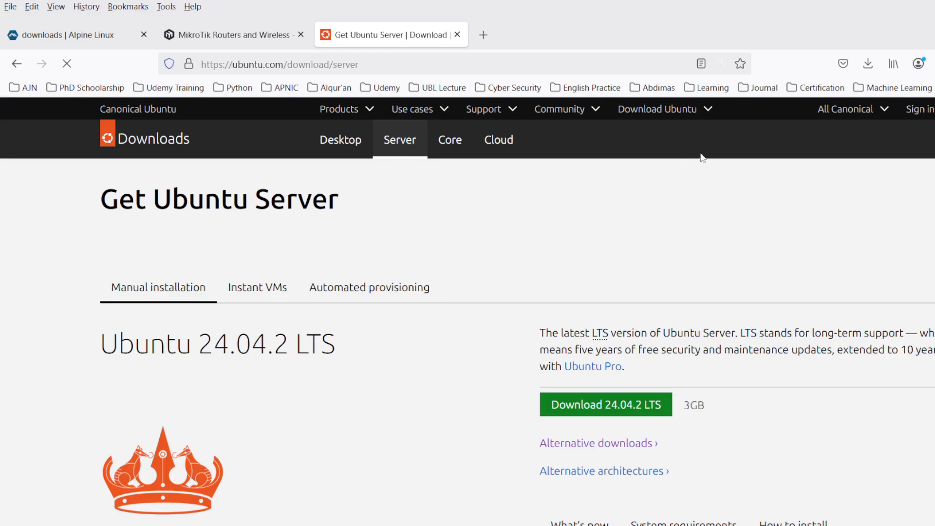
- Start a new web search from the Firefox address bar
click(359, 64)
- Search for 'ubuntu server 20' and open the Ubuntu 20.04.6 LTS (Focal Fossa) releases page
text(ub)
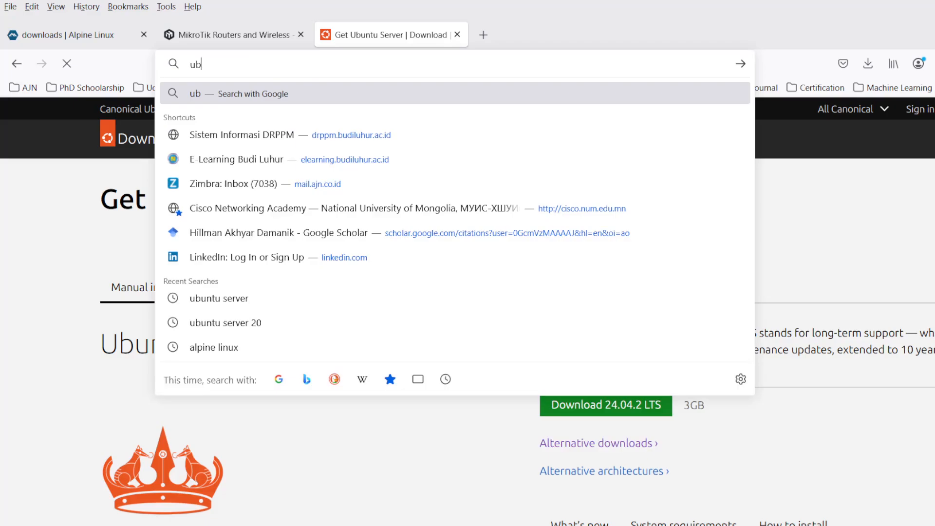
text(untu server 20)
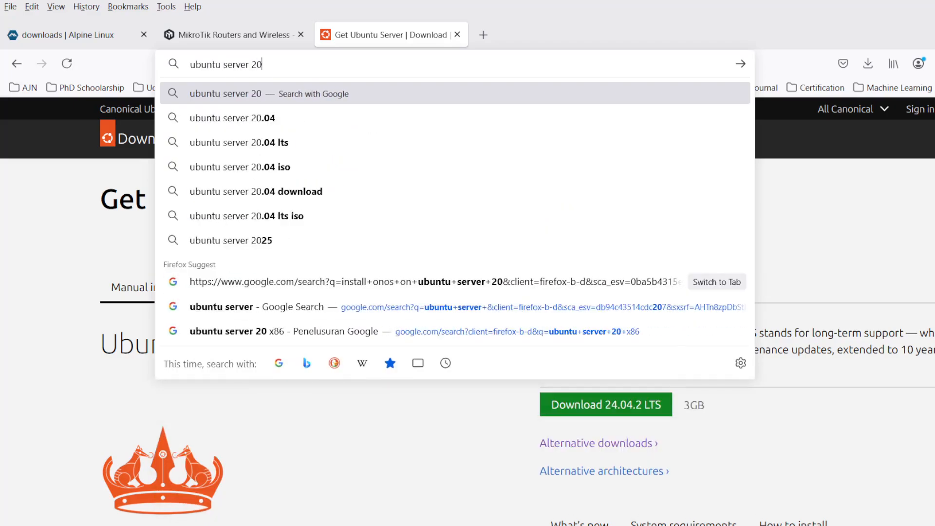
key(Return)
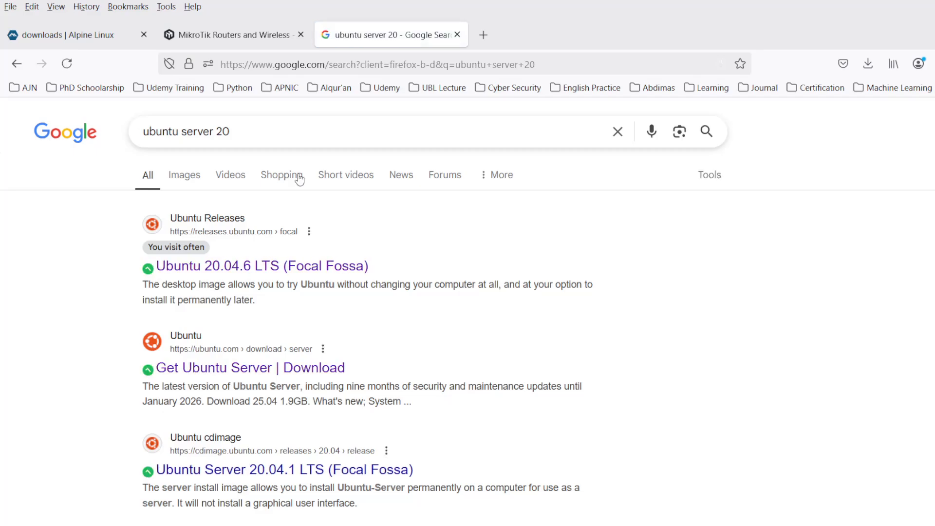
click(265, 266)
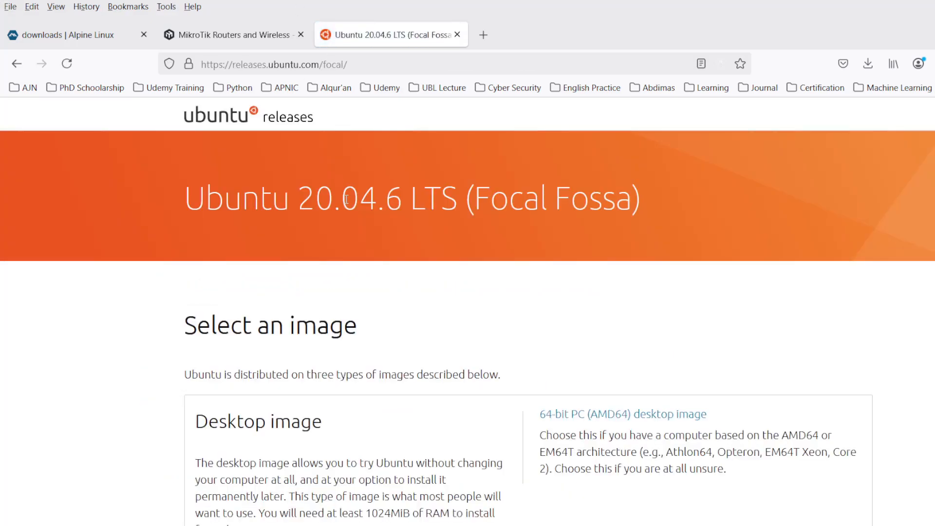
triple_click(346, 199)
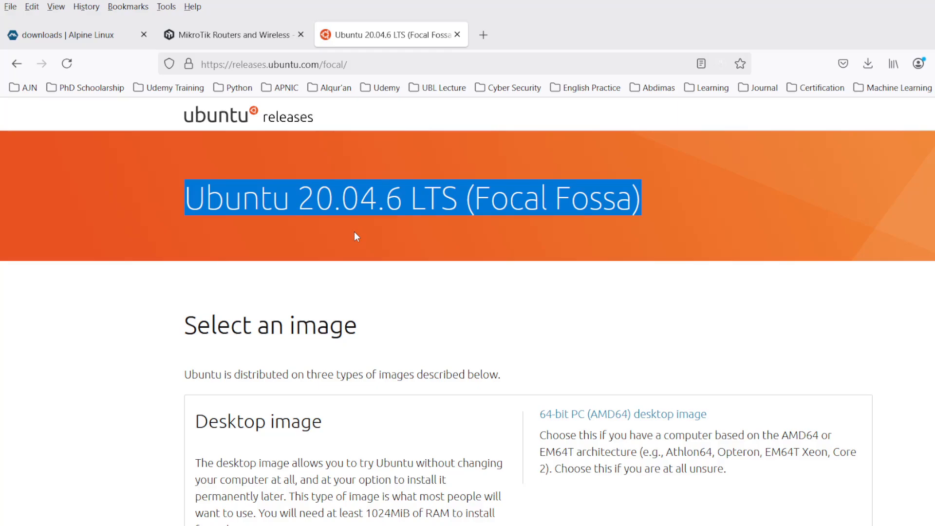
- Download the 64-bit PC (AMD64) server install image, ubuntu-20.04.6-live-server-amd64.iso
scroll(354, 232, down, 5)
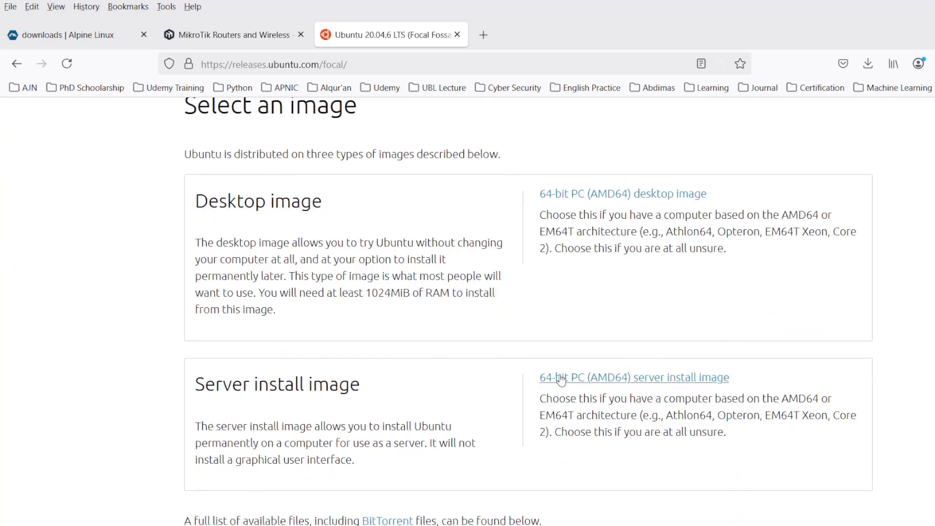
scroll(436, 361, down, 12)
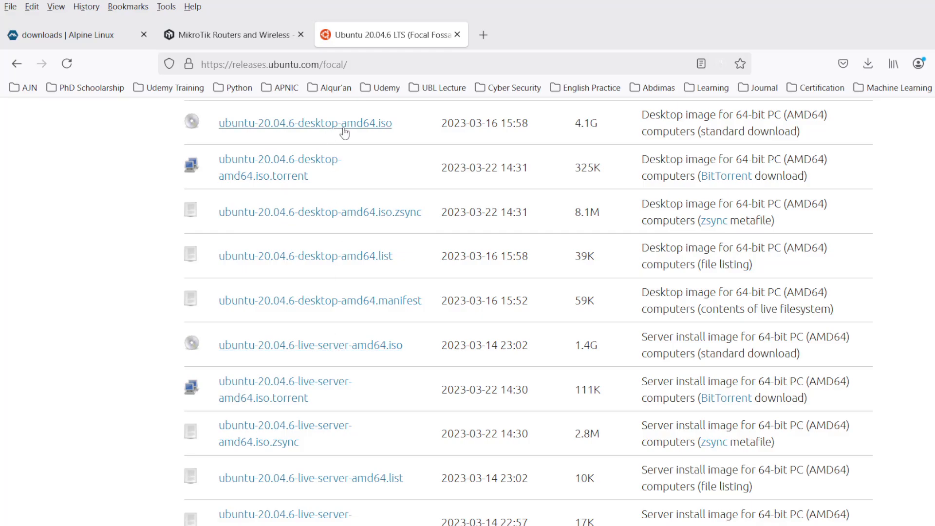
scroll(336, 297, up, 5)
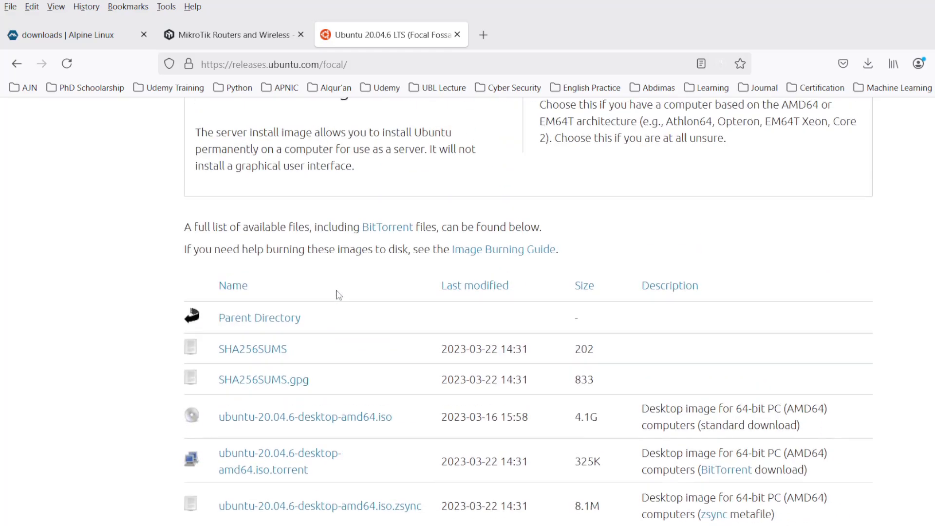
scroll(339, 294, up, 7)
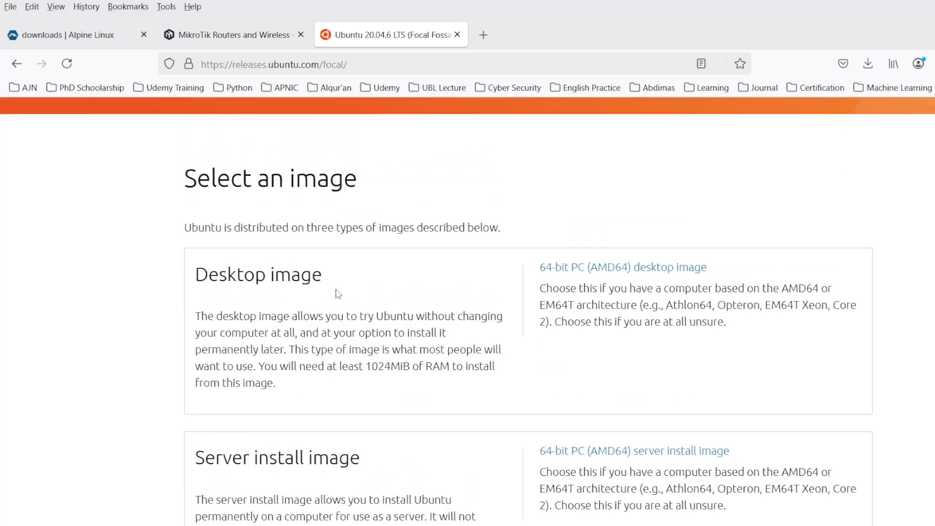
click(604, 453)
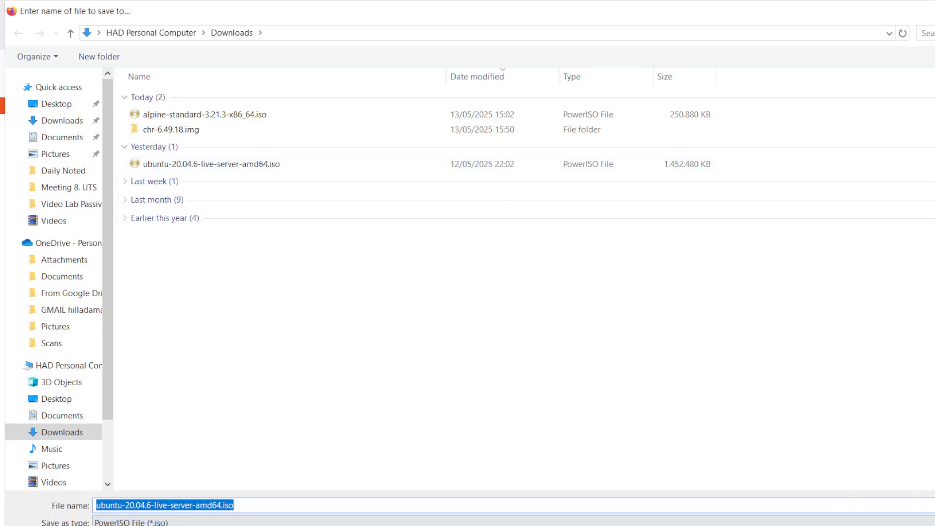
- Cancel re-saving the already downloaded ISO and bring GNS3 to the front
key(Escape)
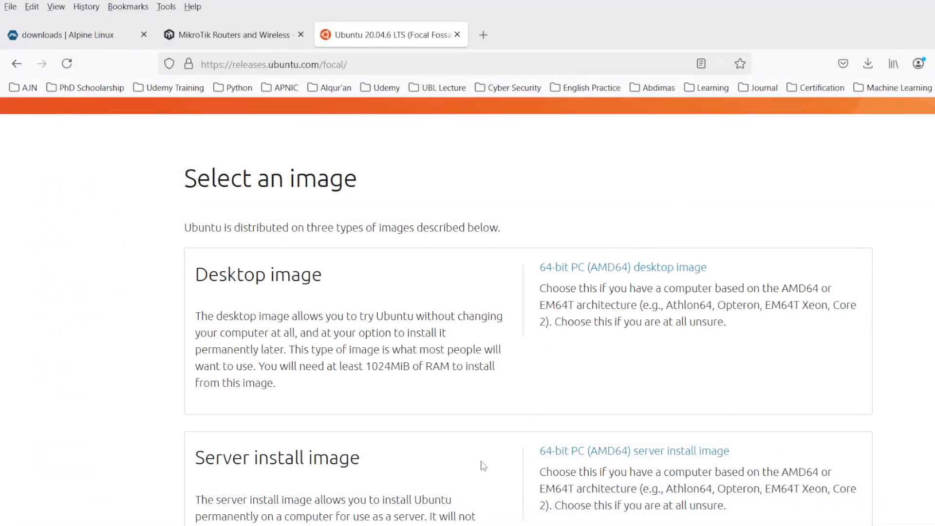
click(368, 525)
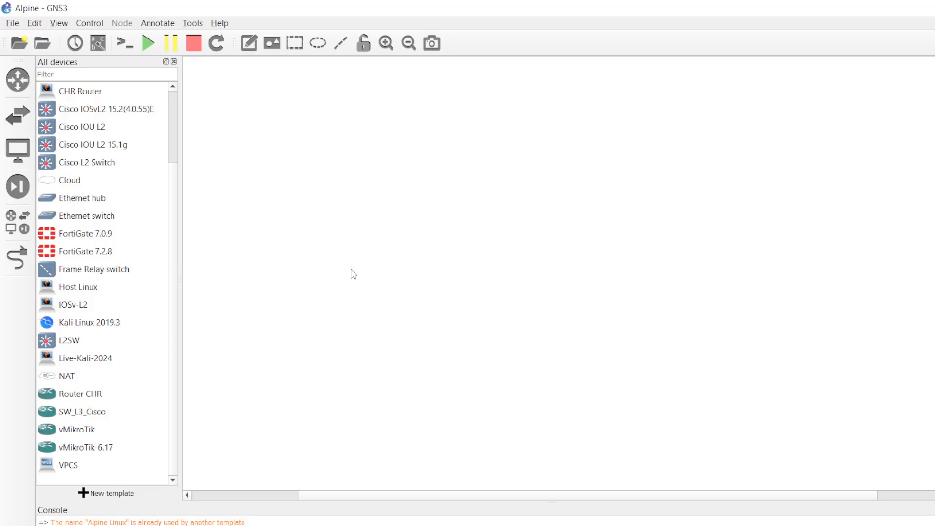
- Connect PuTTY over SSH to 10.228.254.253 and enlarge the terminal window
click(794, 525)
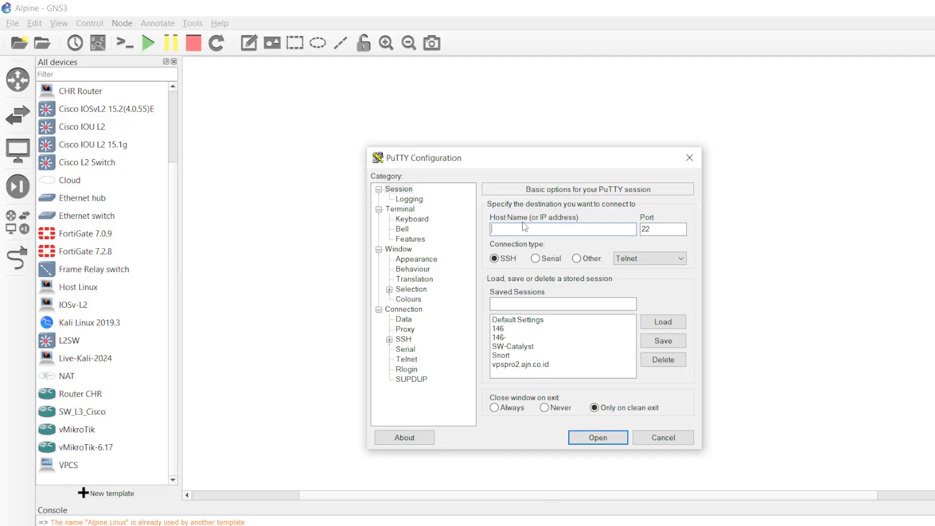
text(10.228.254.253)
key(Return)
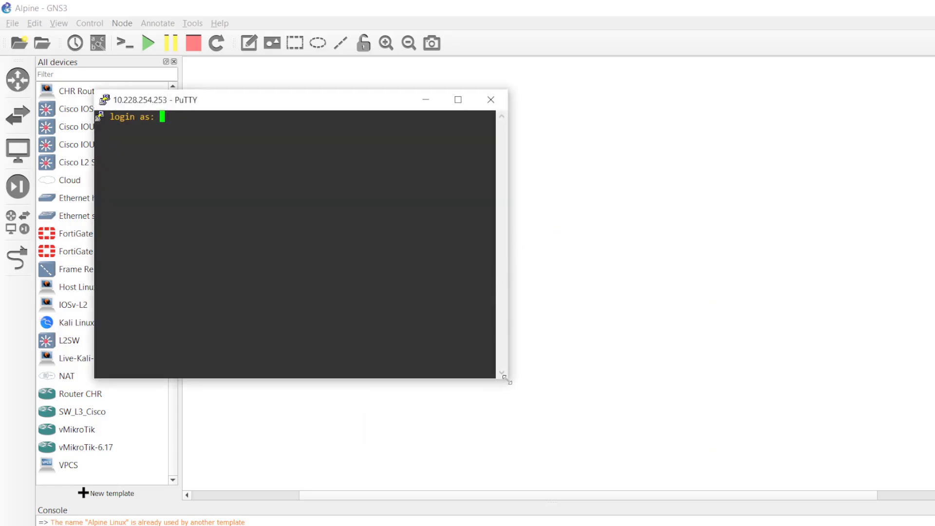
drag(504, 378, 933, 524)
- Maximize the terminal and log in to the GNS3 VM as gns3
double_click(414, 100)
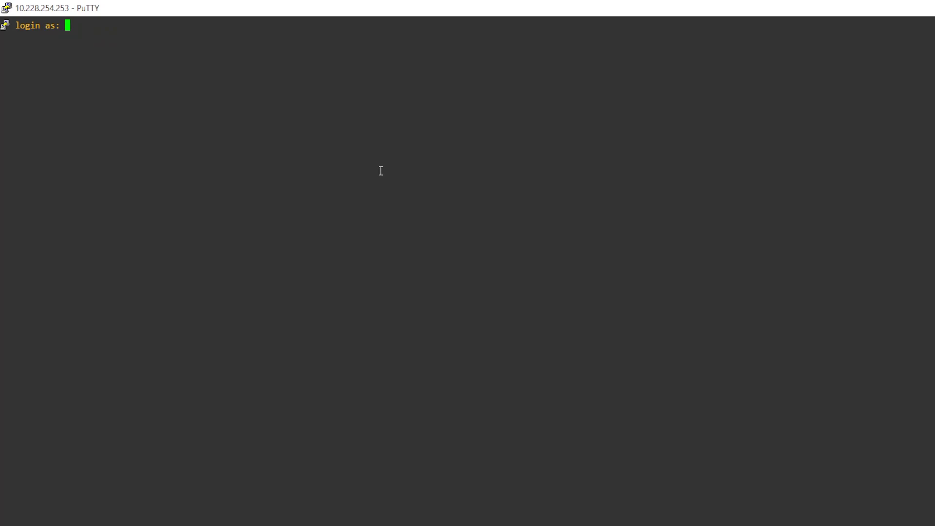
text(gns3)
key(Return)
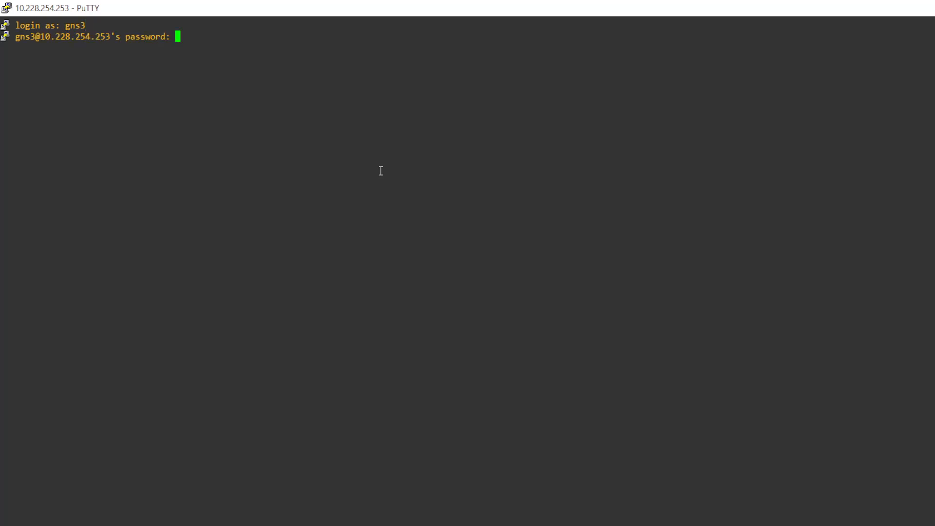
key(Return)
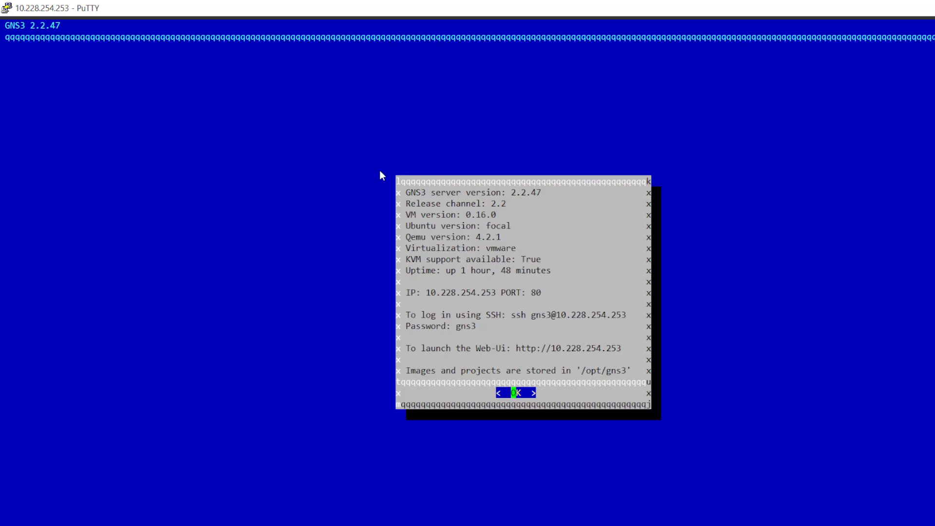
key(Return)
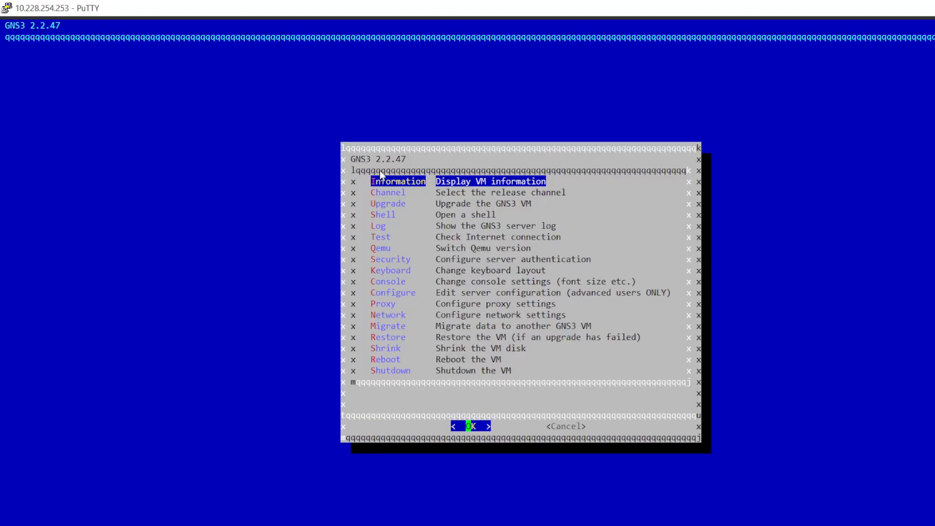
- Leave the GNS3 menu for a shell, clear the screen, and become root with sudo su
key(Down)
key(Down)
key(Down)
key(Return)
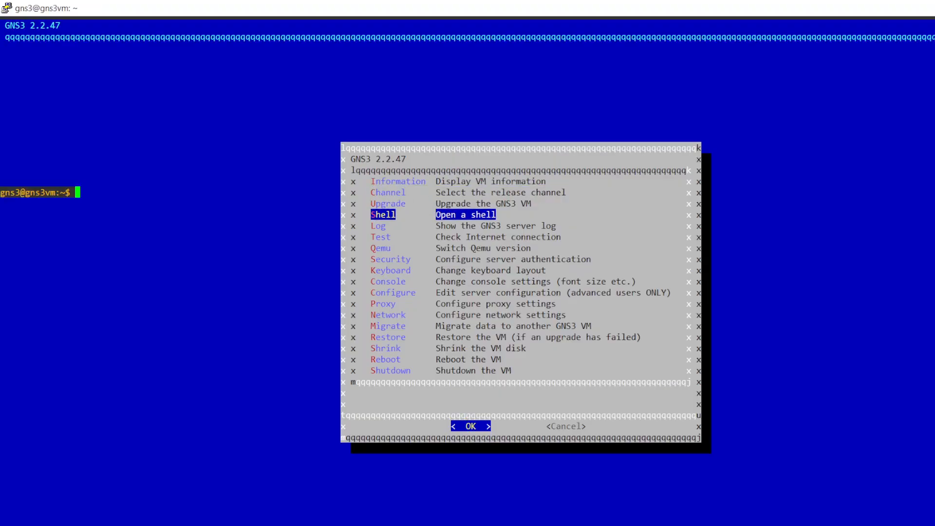
text(clear)
key(Return)
text(s)
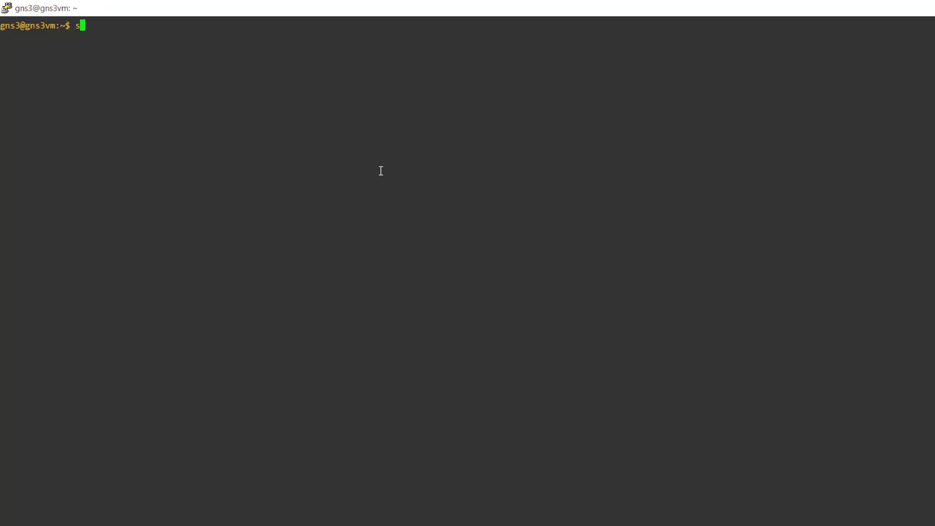
text(udo su)
key(Return)
key(Return)
key(Return)
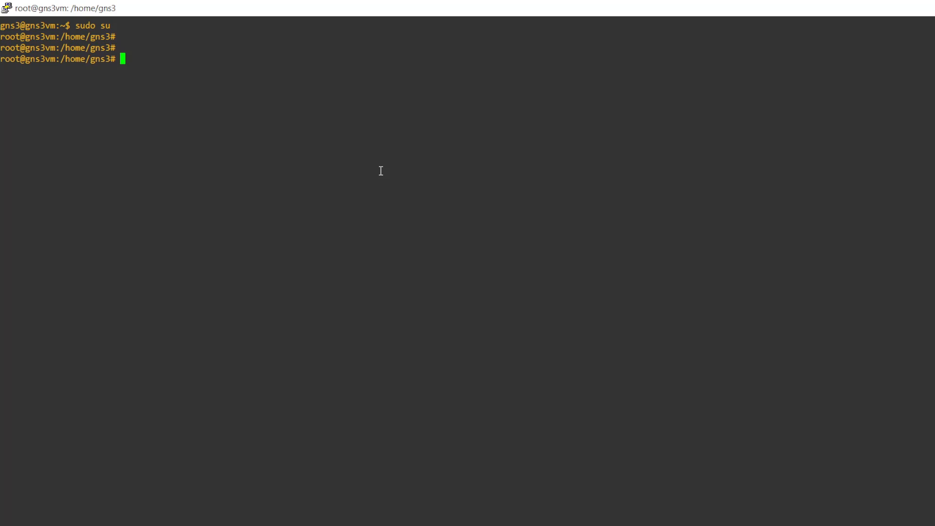
- Enter a qemu-img create qcow2 command for /opt/gns3/images/QEMU/ubuntu-server.qcow
text(qemu-img create -f)
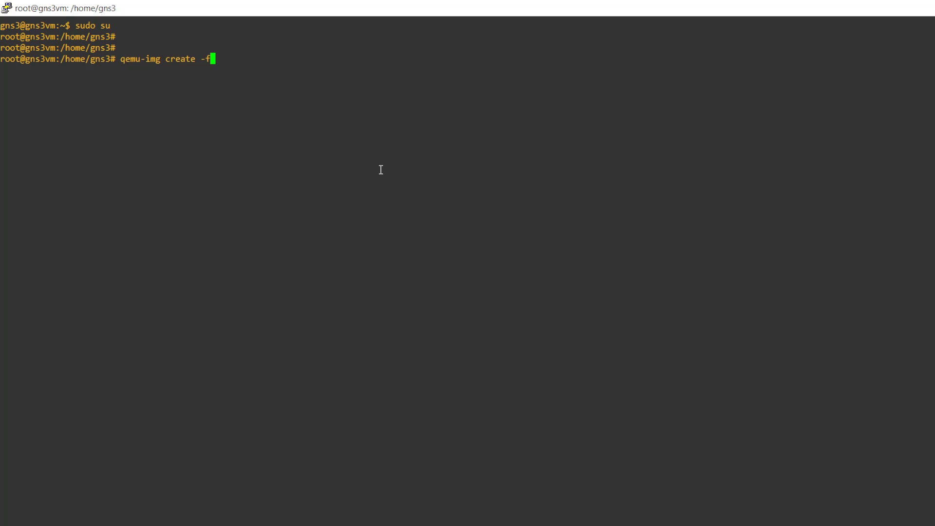
text( qcow2 /opt/gns3/)
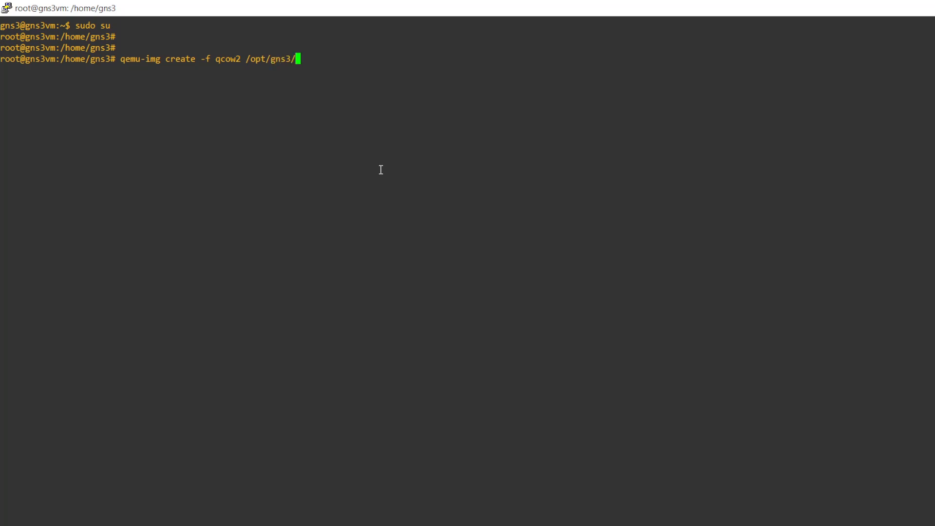
text(i)
key(Tab)
key(Caps_Lock)
text(QEMU/)
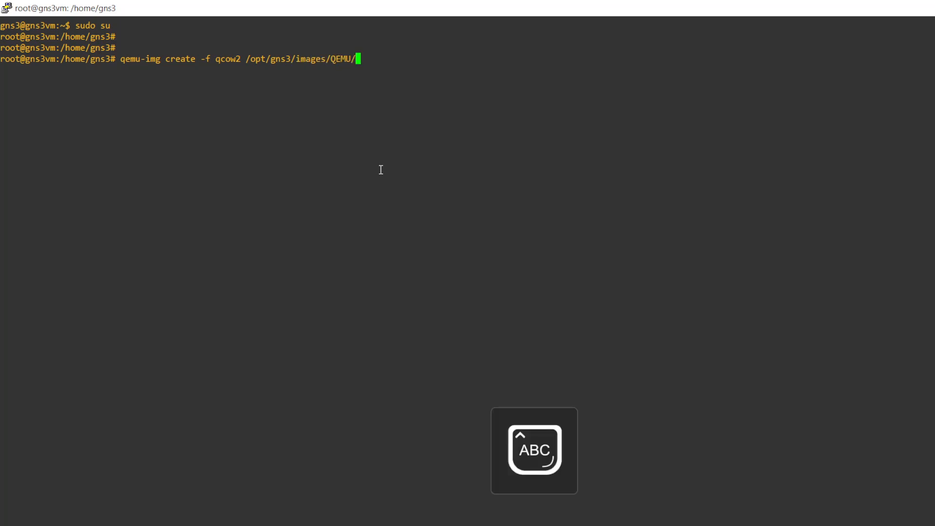
key(Caps_Lock)
text(ubuntu)
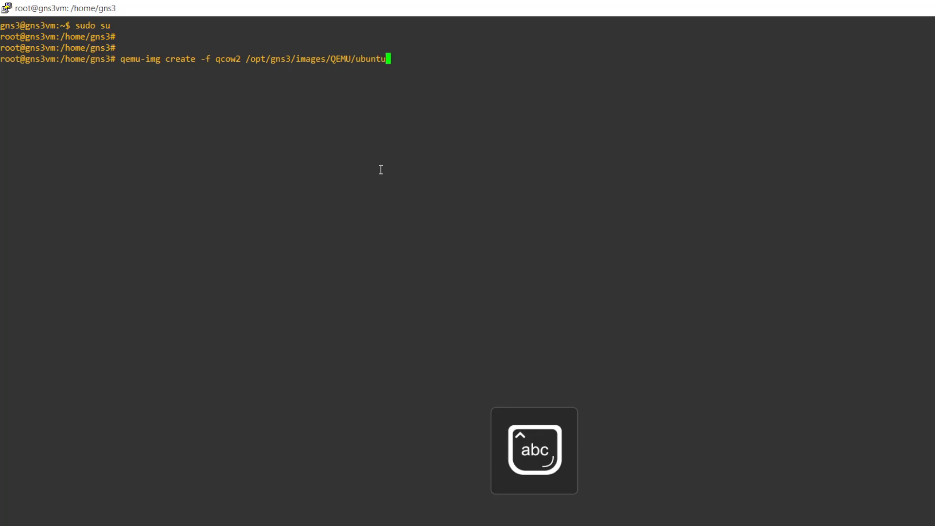
text(-server)
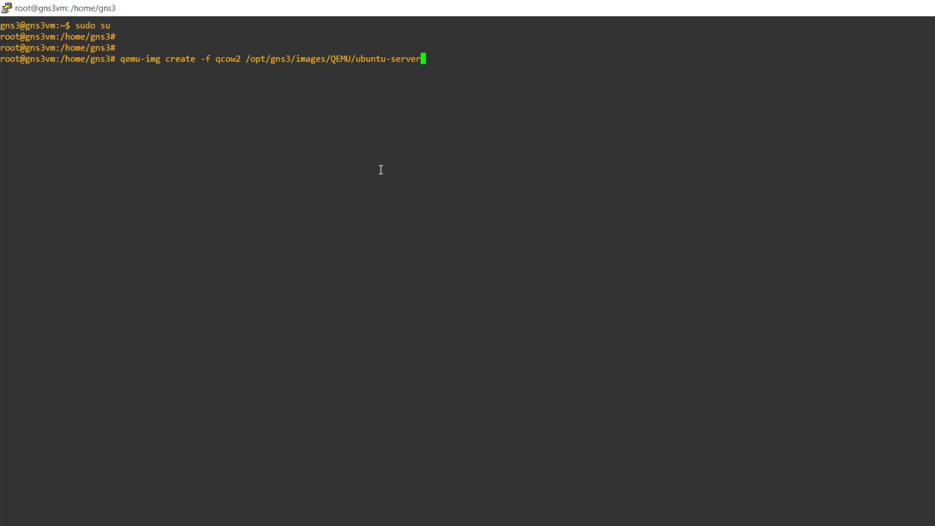
text(.qcow 5)
key(Caps_Lock)
text(G)
- Correct the disk size from 5G to 6G and run the command
key(Left)
key(BackSpace)
text(6)
key(Right)
key(Return)
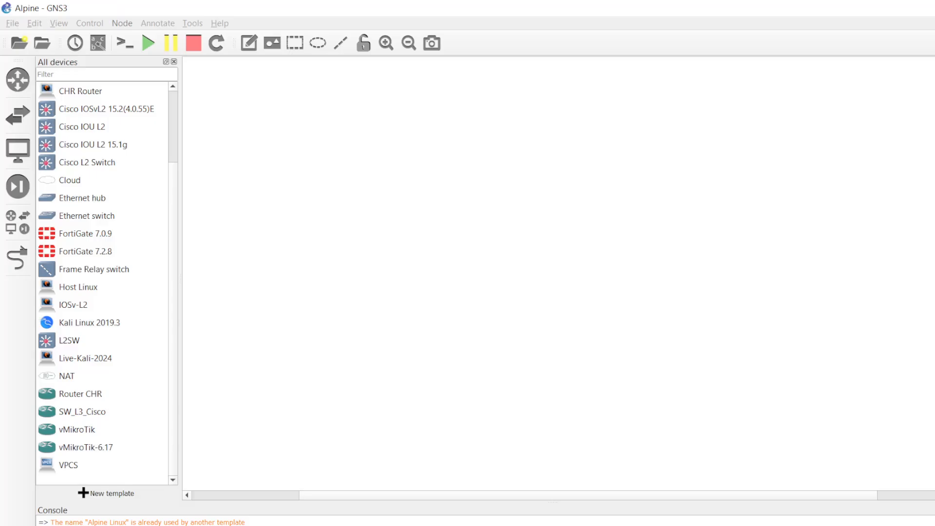
- Open GNS3 Preferences at the QEMU VM templates page
click(359, 522)
click(32, 27)
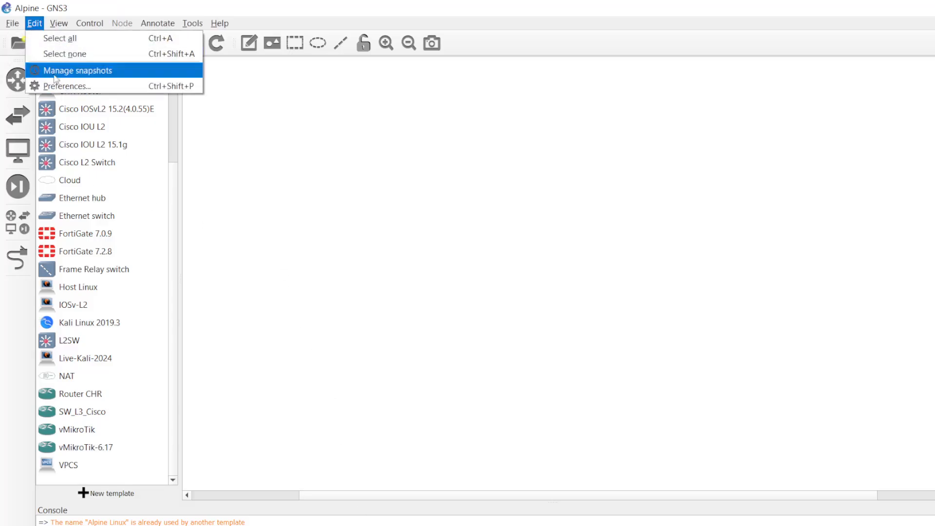
click(78, 86)
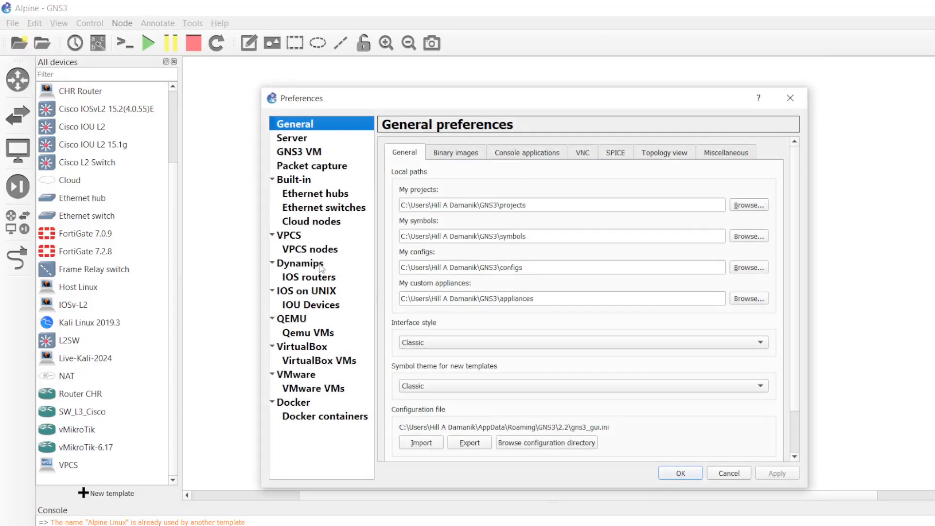
click(306, 335)
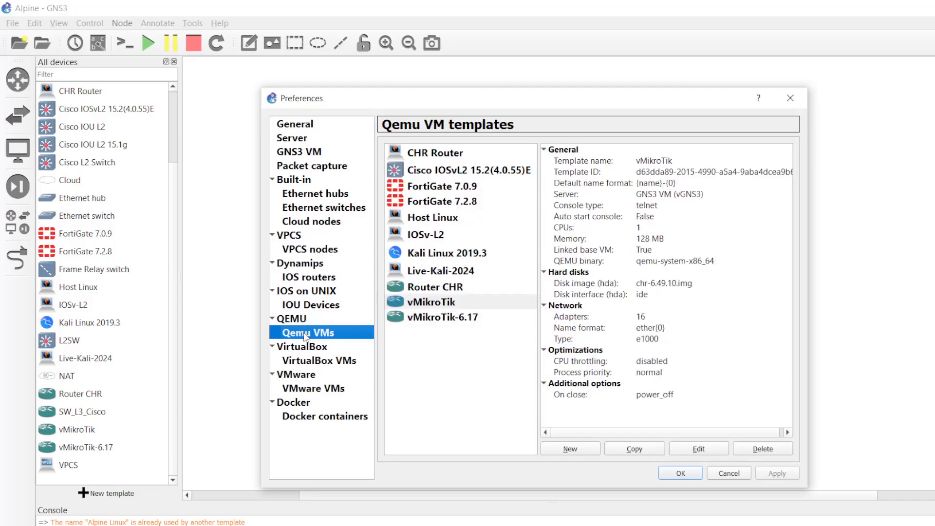
- Start a new QEMU VM template that runs on the GNS3 VM, then return to Firefox
click(573, 449)
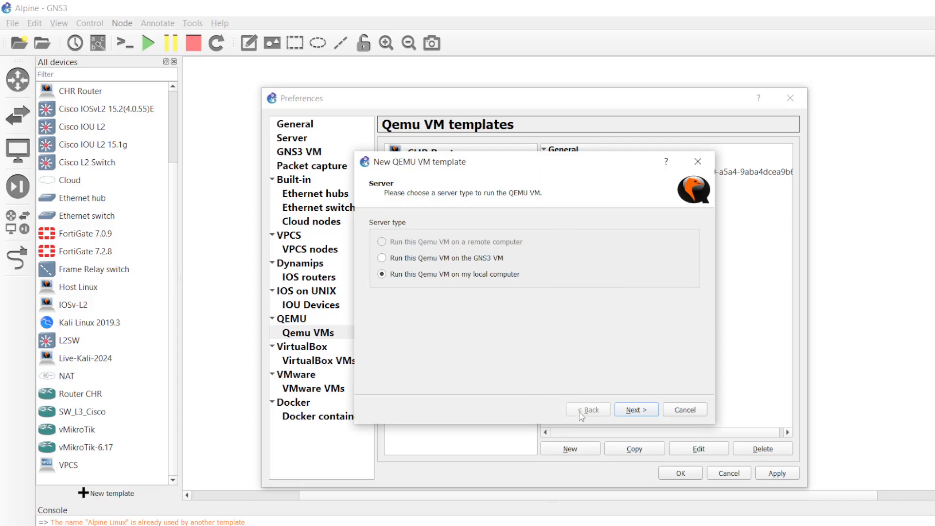
click(680, 410)
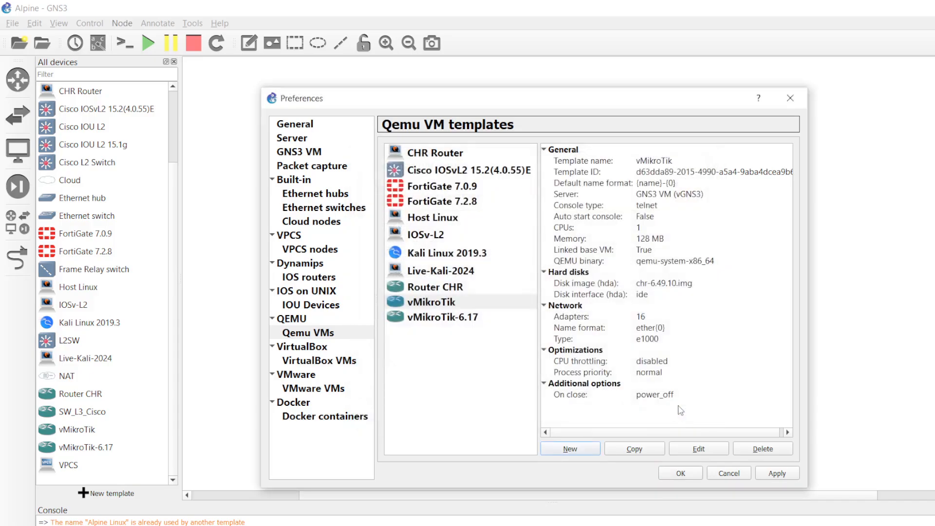
click(574, 447)
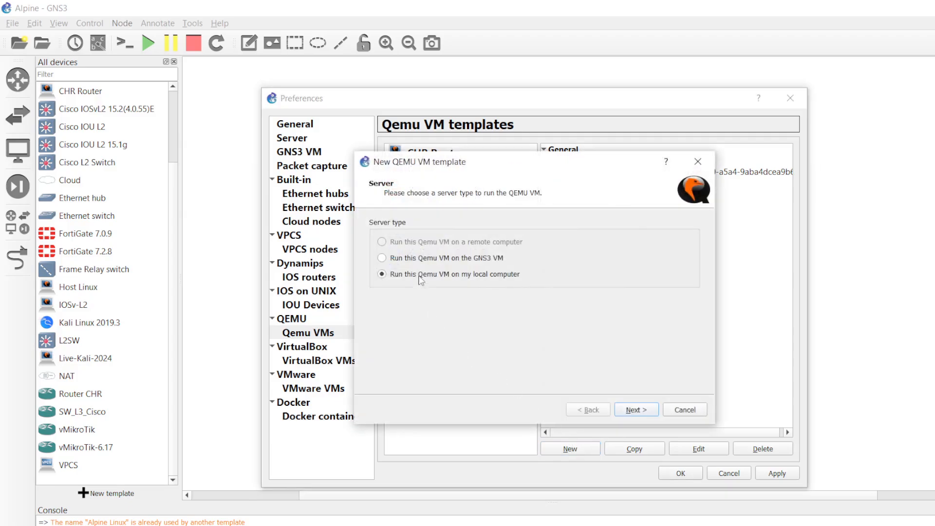
click(452, 259)
click(635, 411)
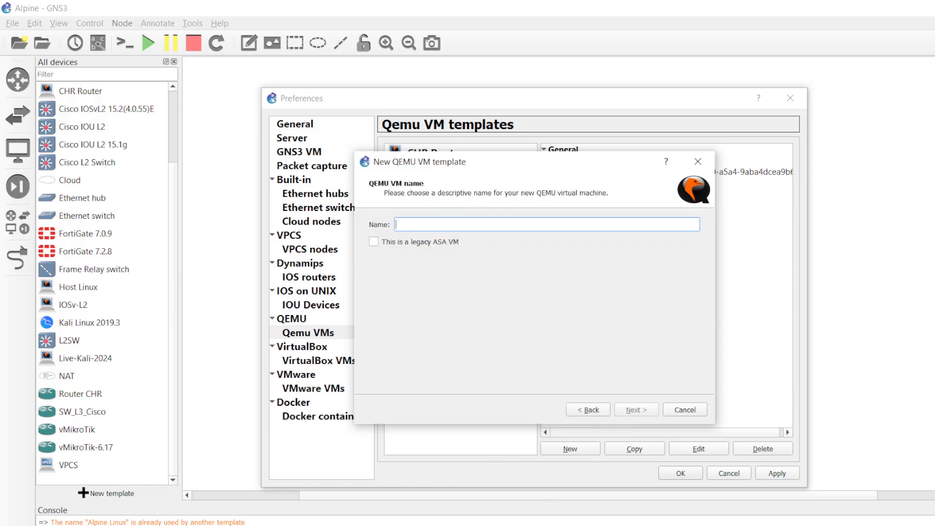
click(372, 497)
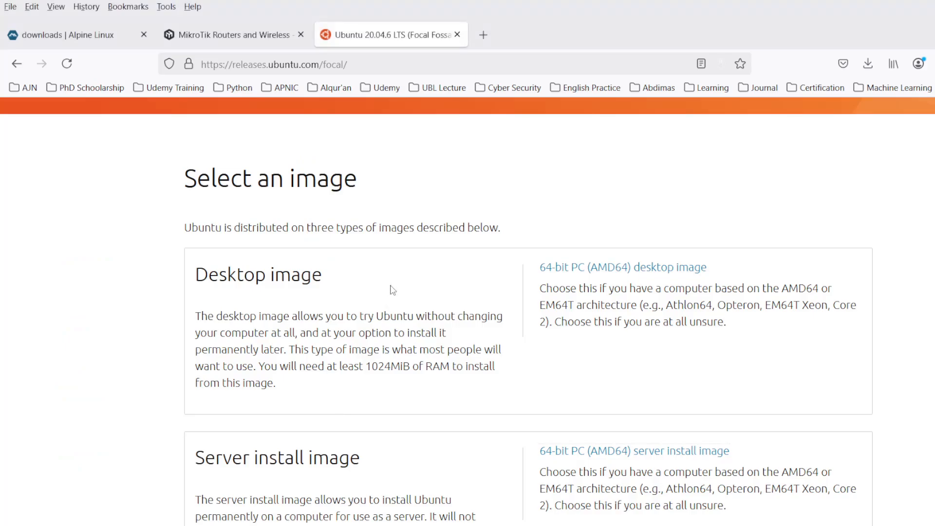
- Name the template 'Ubuntu 20.04.6 LTS (Focal Fossa)' using the copied release title
triple_click(390, 204)
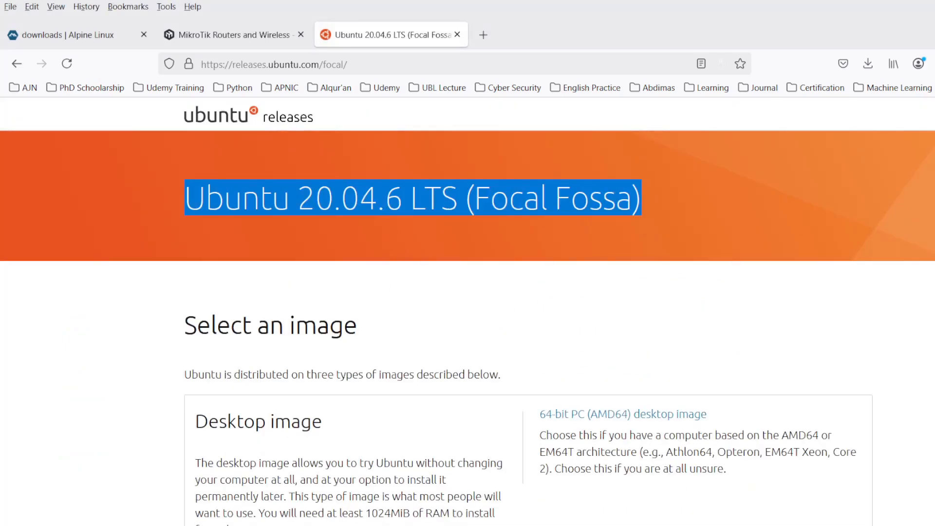
key(ctrl+c)
key(alt+Tab)
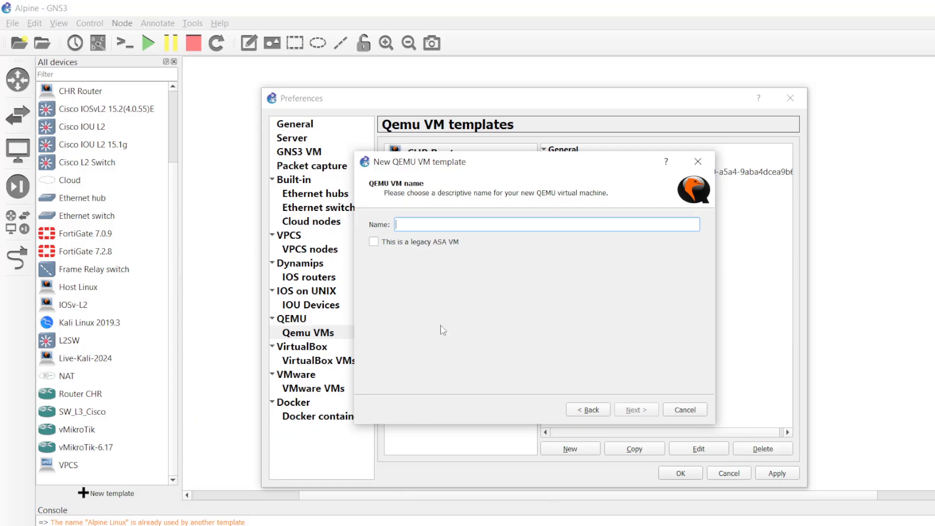
key(ctrl+v)
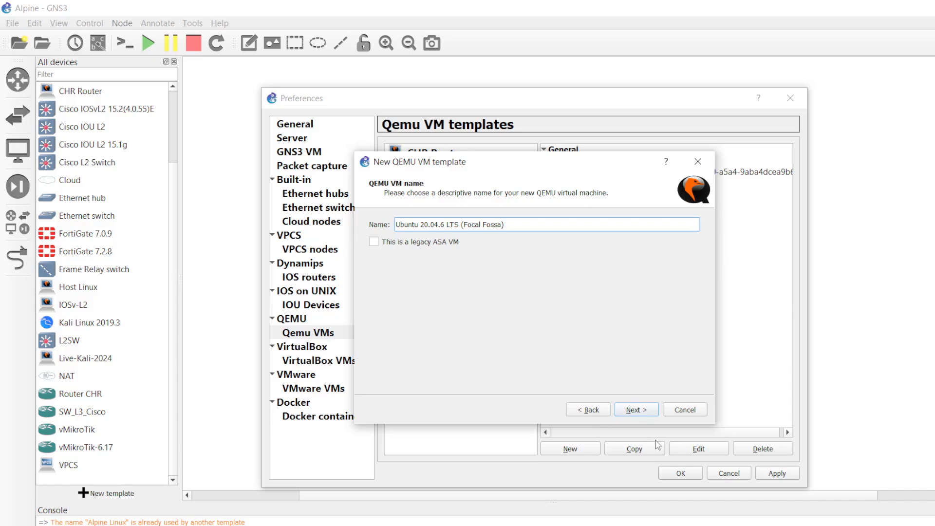
click(633, 409)
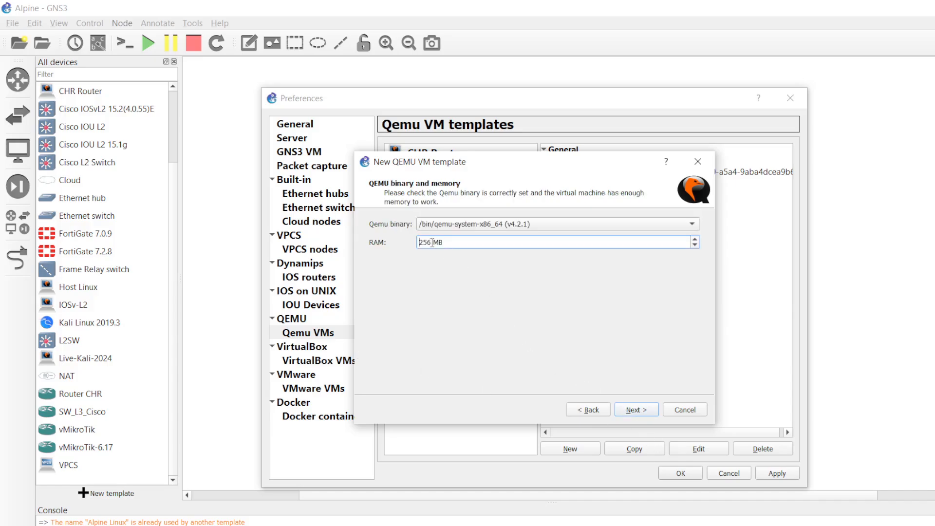
- Give the template 1024 MB of RAM and a vnc console
drag(431, 242, 366, 242)
text(1024)
click(631, 410)
click(426, 225)
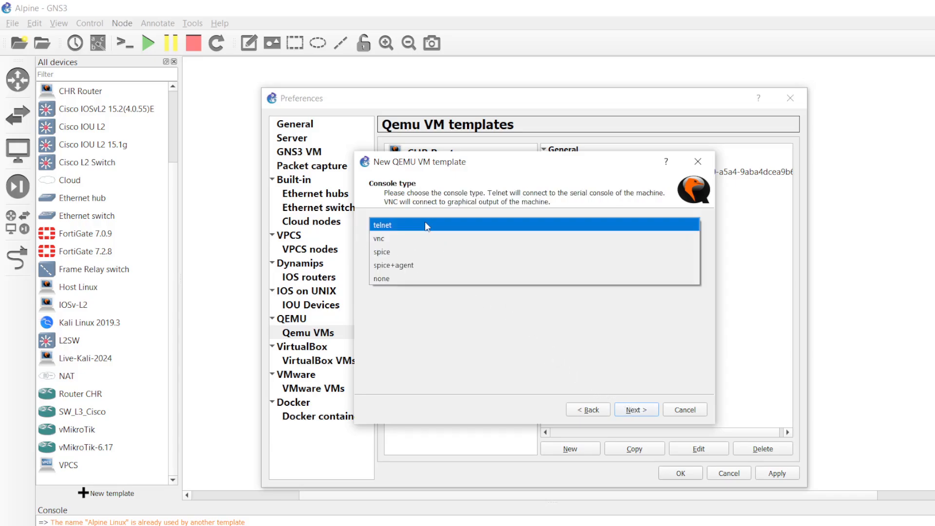
click(416, 238)
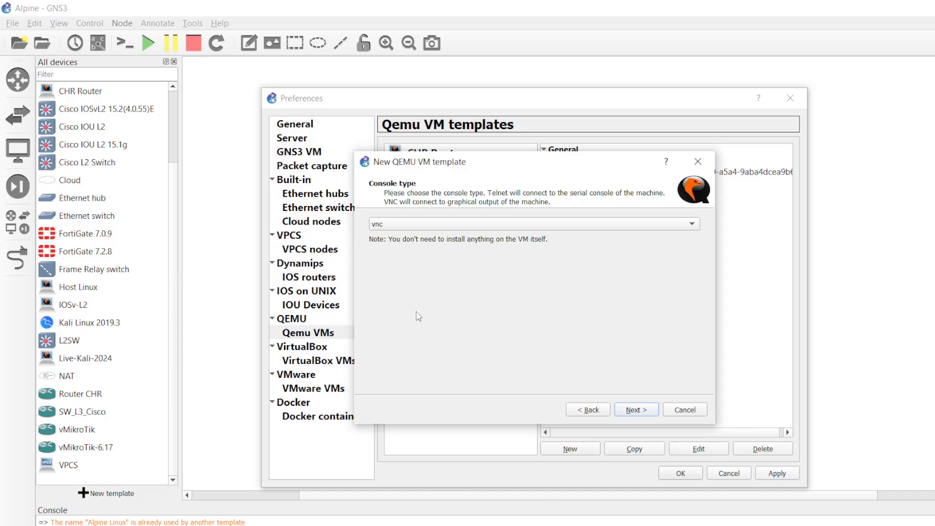
click(642, 413)
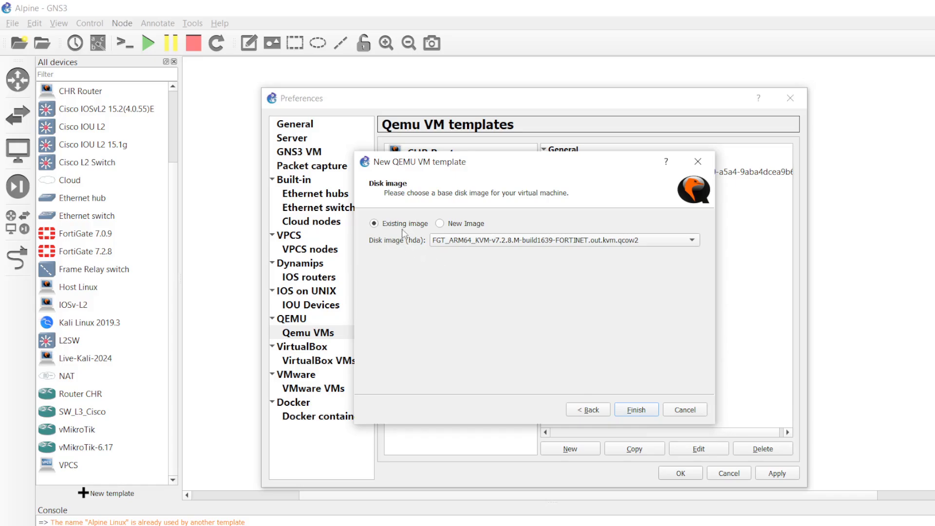
- Browse the available disk images without choosing one, then return to PuTTY
click(461, 243)
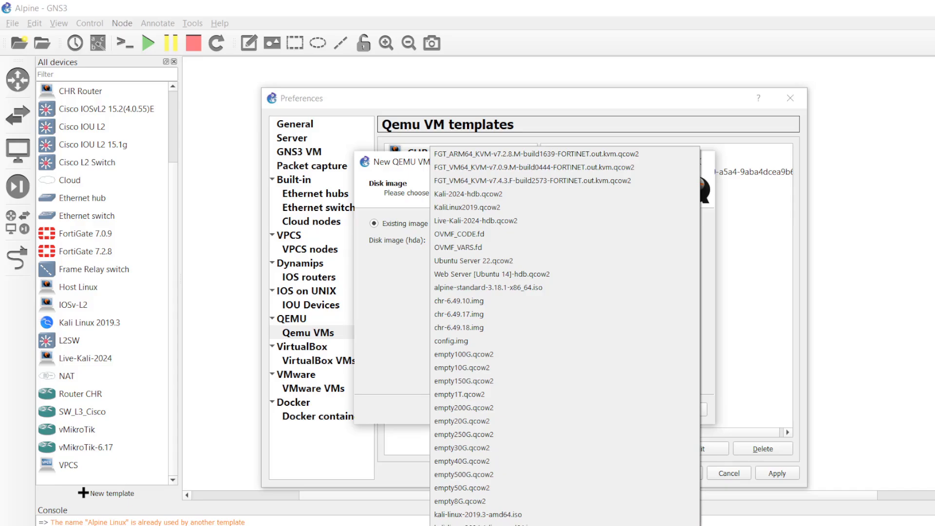
key(Escape)
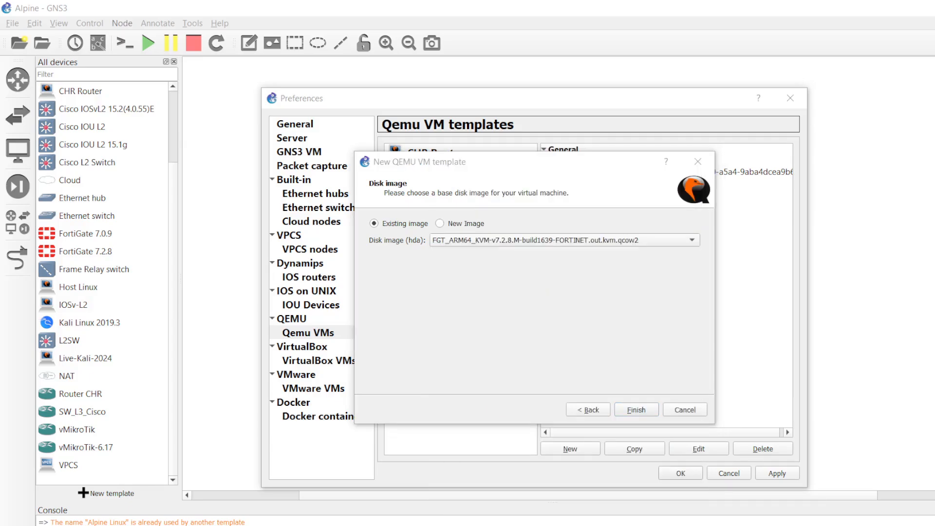
click(432, 514)
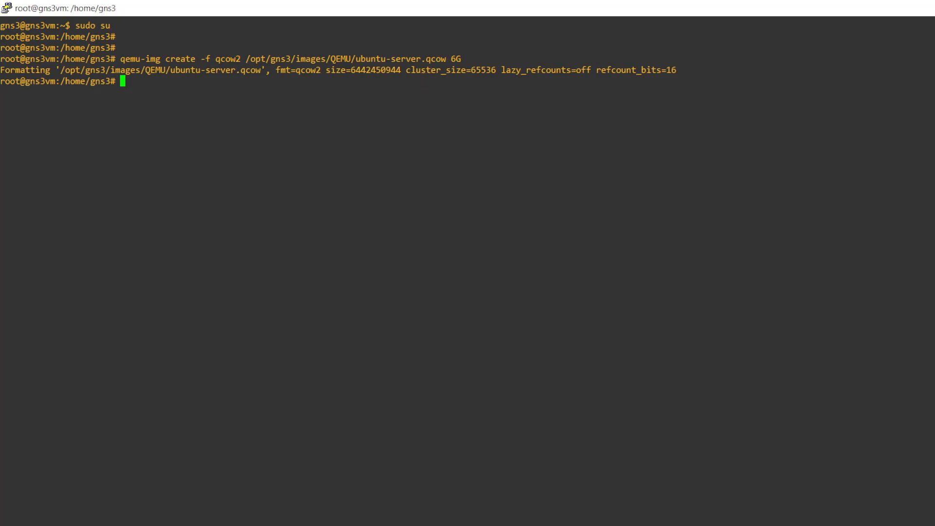
- Delete the old ubuntu-server.qcow image with rm commands built from the earlier qemu-img line
key(Caps_Lock)
text(rm)
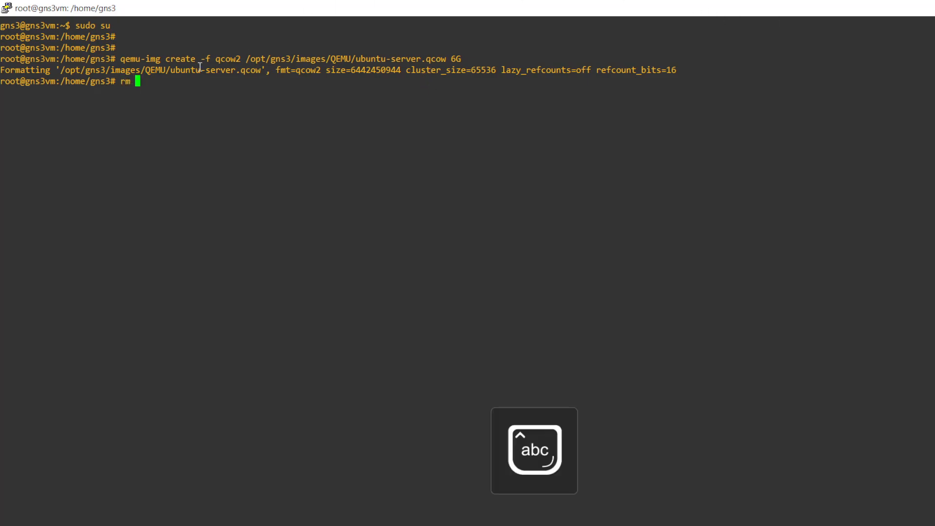
drag(121, 59, 474, 59)
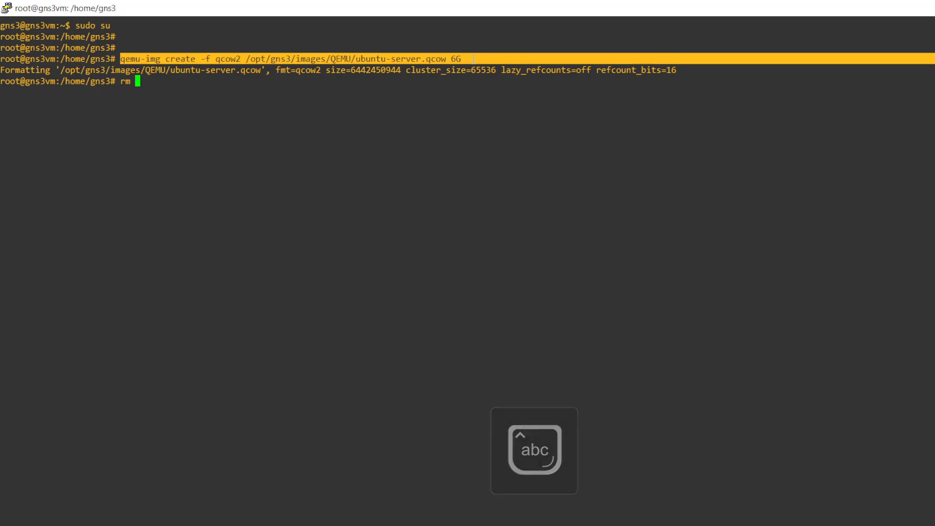
right_click(473, 58)
key(Up)
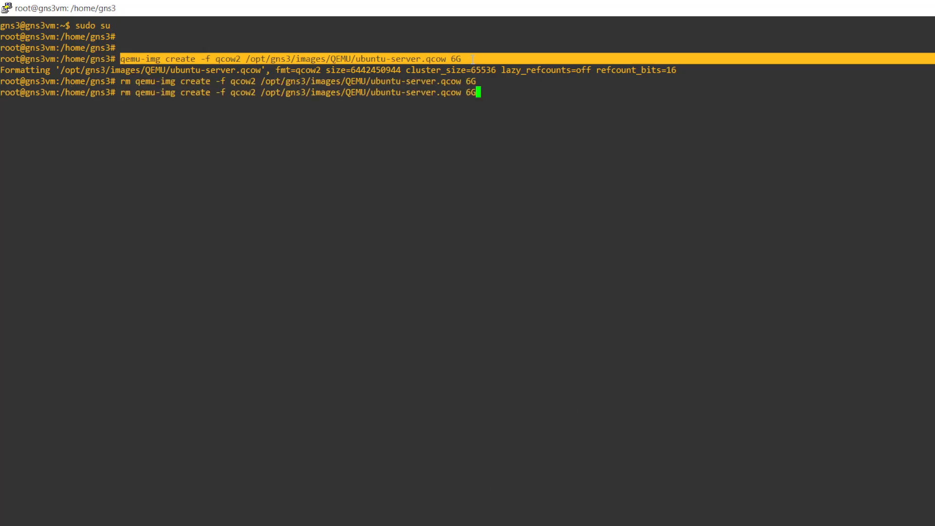
key(Left)
key(Left)
key(Left)
text(2)
key(Right)
key(Right)
key(Right)
key(Return)
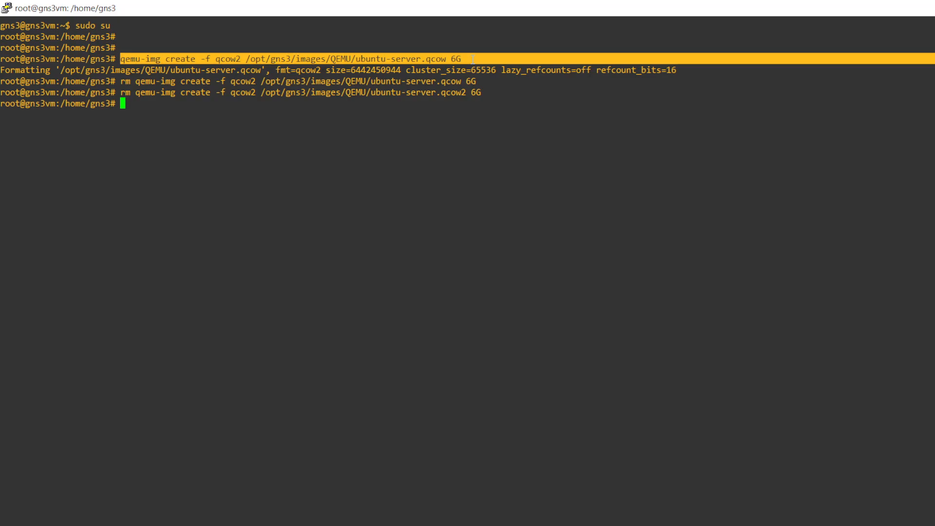
- Create the 6G qcow2 disk /opt/gns3/images/QEMU/ubuntu-server.qcow2 with qemu-img
key(Up)
key(Left)
key(Left)
key(Left)
key(Left)
key(Left)
key(Left)
key(Left)
key(Left)
key(Left)
key(Left)
key(Left)
key(Left)
key(Left)
key(Left)
key(Left)
key(Left)
key(Left)
key(Left)
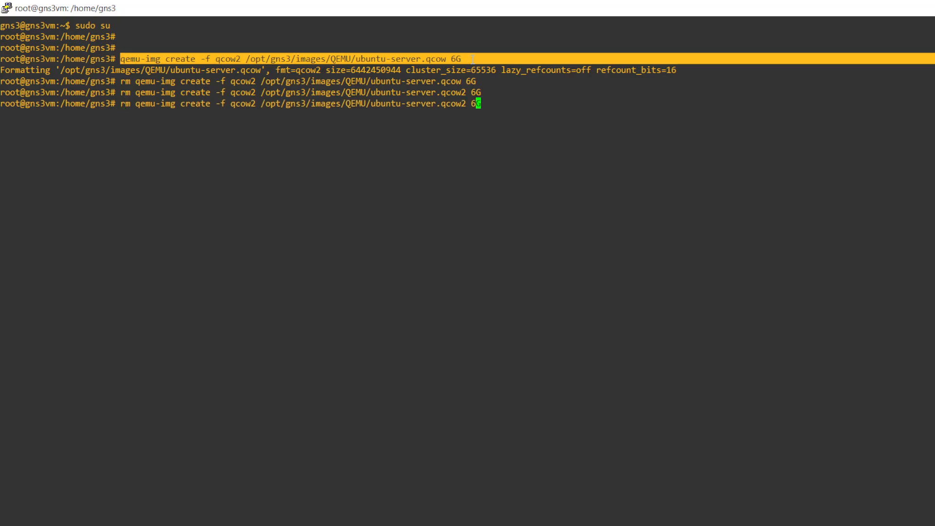
key(Left)
key(Left)
key(Left)
key(Left)
key(Left)
key(Left)
key(Left)
key(Left)
key(Left)
key(Left)
key(Left)
key(Left)
key(Left)
key(Left)
key(Left)
key(Left)
key(Left)
key(Left)
key(Left)
key(Left)
key(BackSpace)
key(BackSpace)
key(BackSpace)
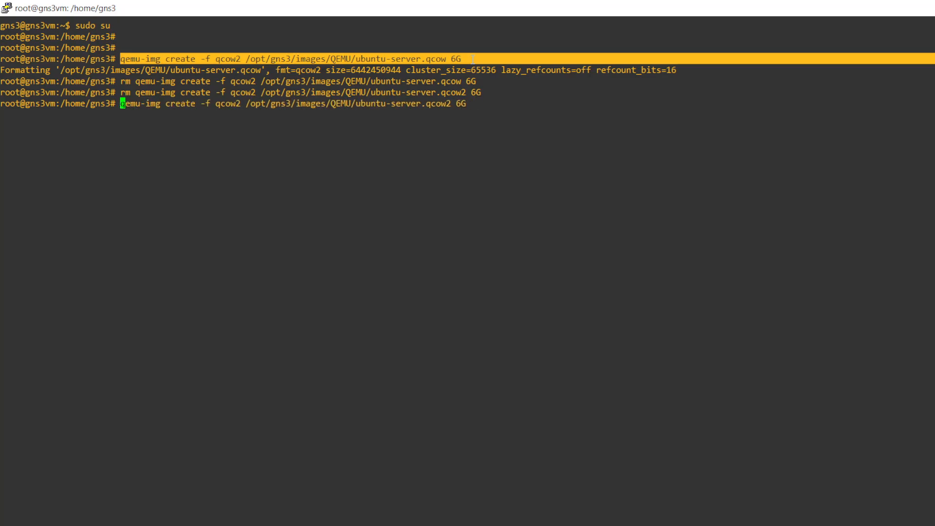
key(Return)
key(Return)
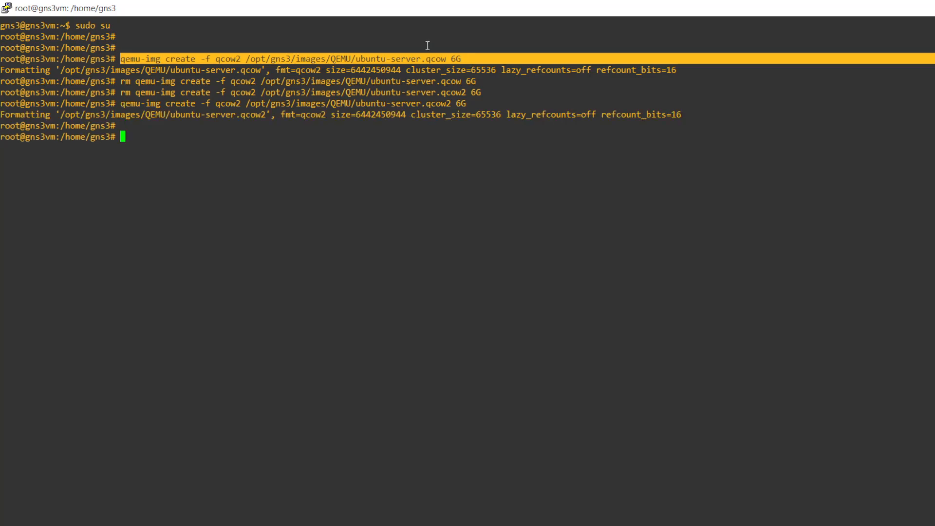
triple_click(359, 114)
click(371, 156)
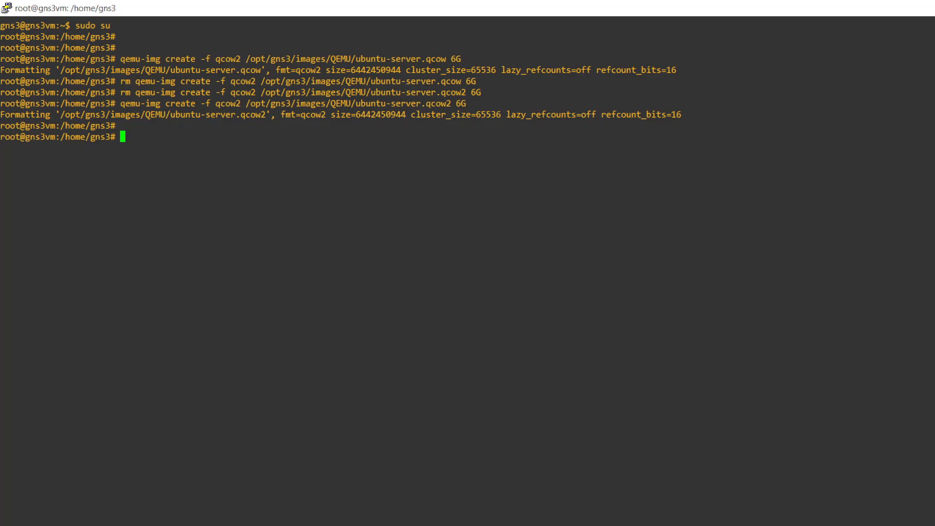
key(alt+Tab)
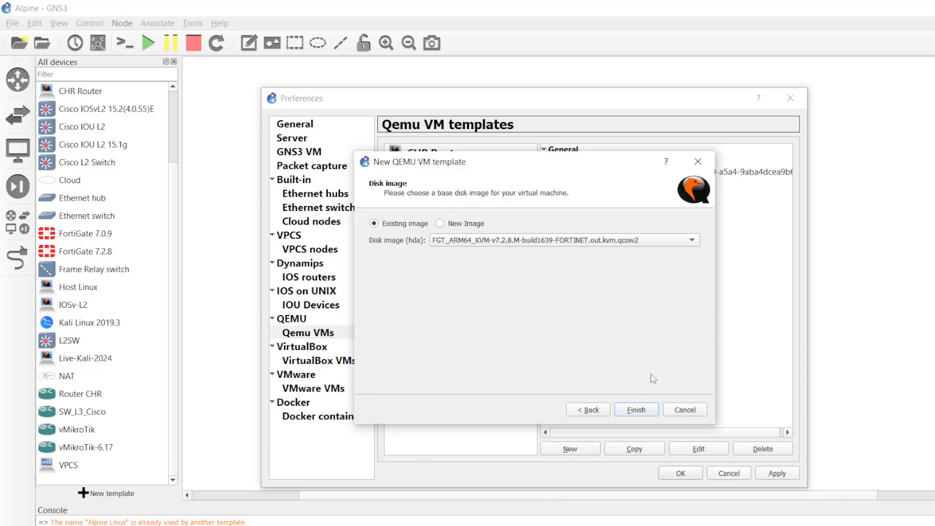
- Discard the unfinished QEMU template and close Preferences without saving changes
click(692, 410)
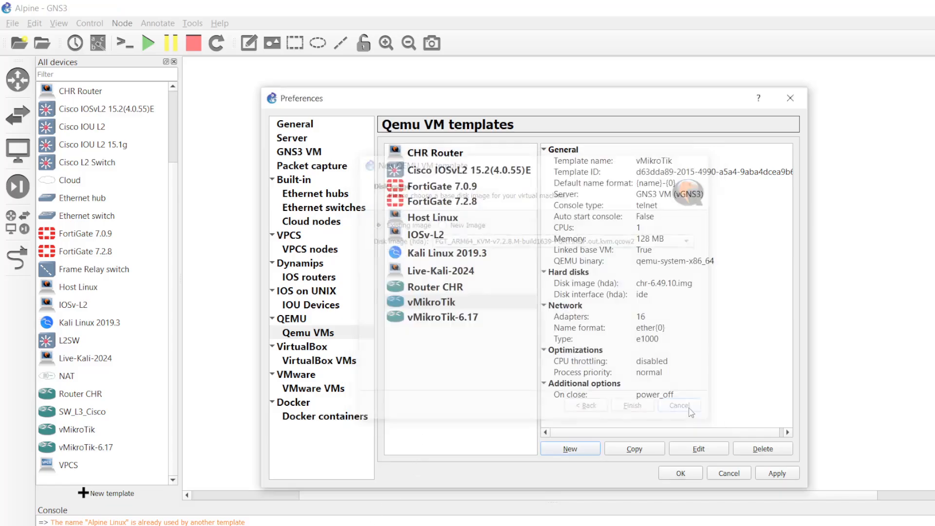
click(729, 474)
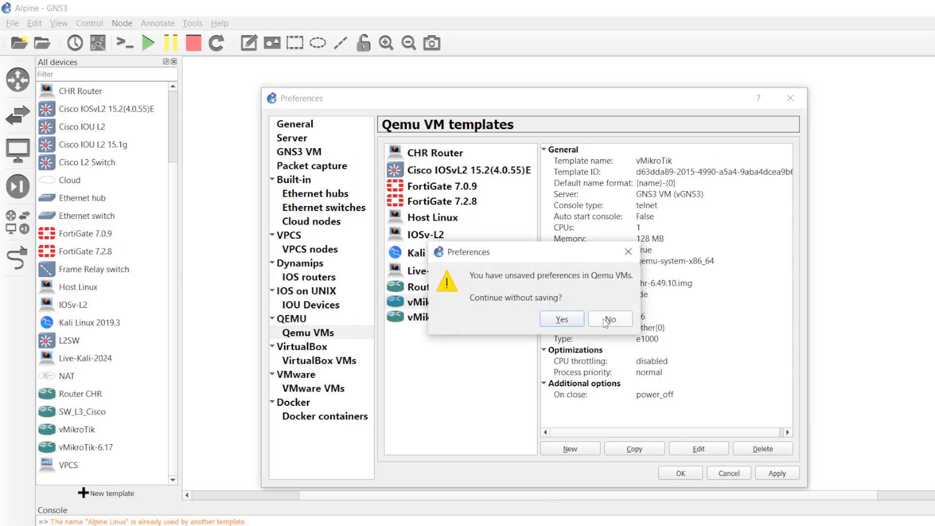
click(555, 323)
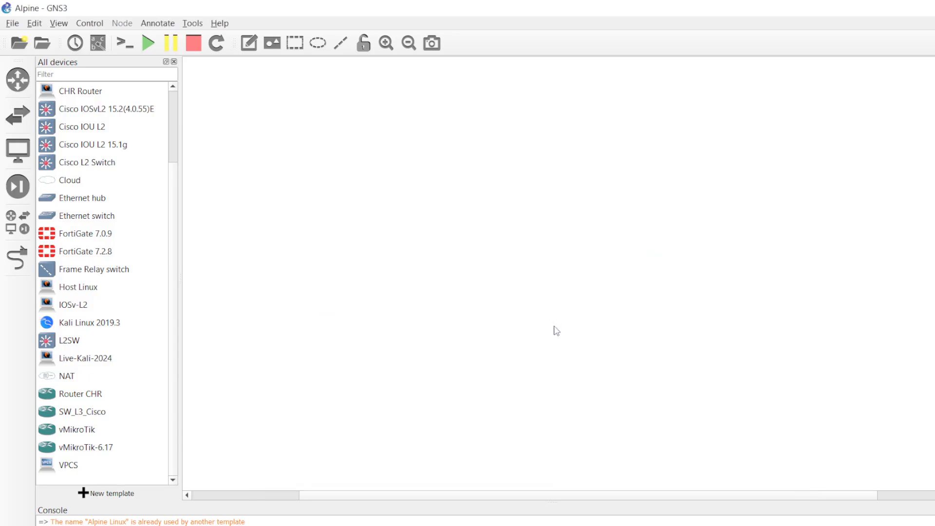
- Start a new QEMU VM template set to run on the GNS3 VM
click(34, 23)
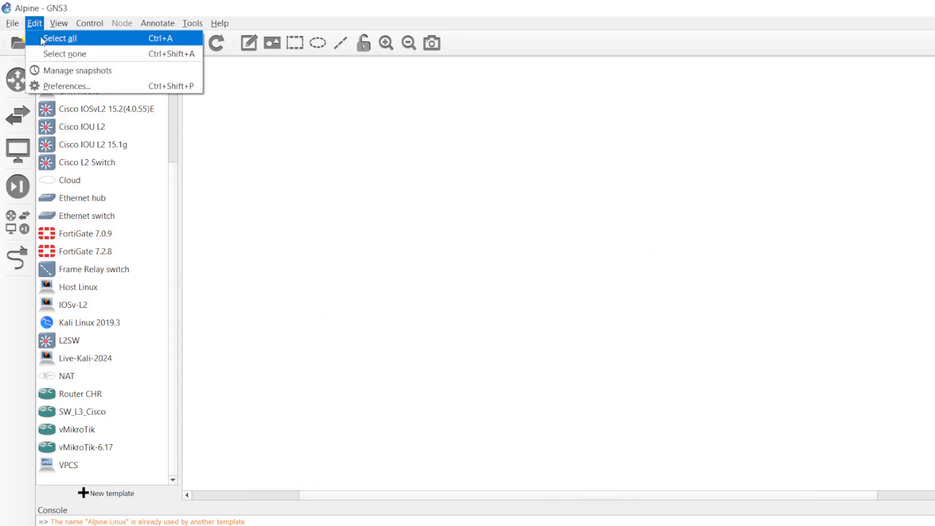
click(48, 86)
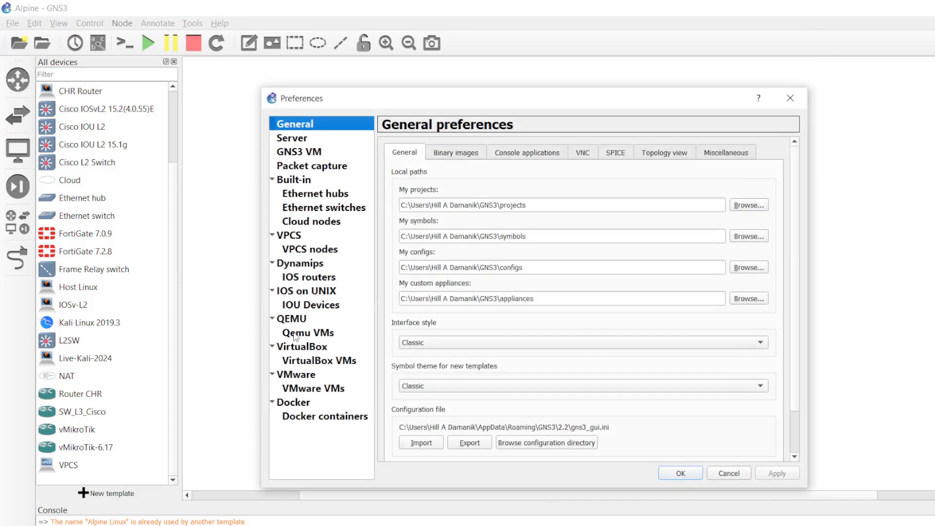
click(303, 333)
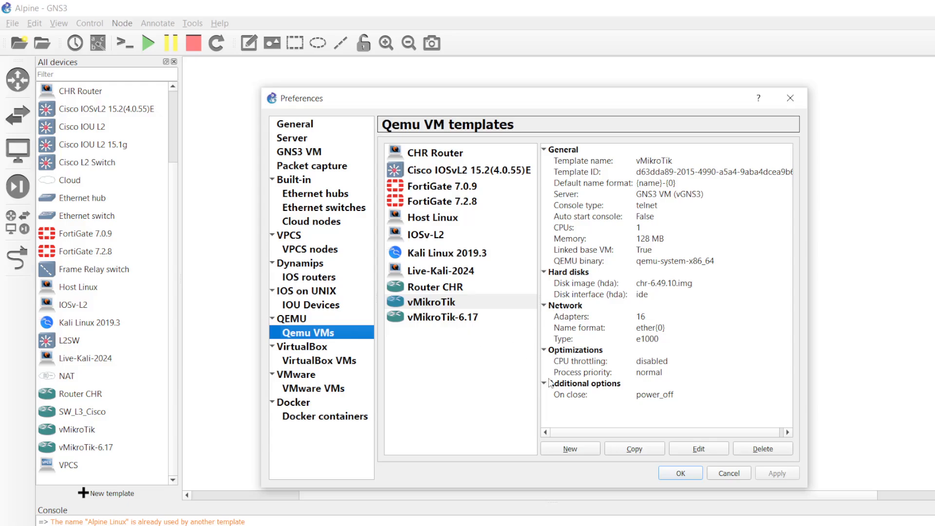
click(571, 449)
click(397, 258)
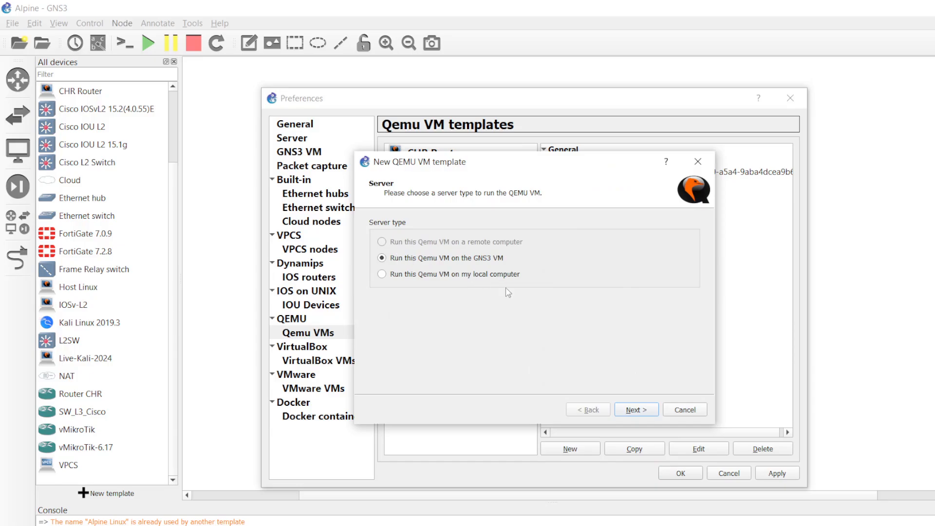
- Name the template 'Ubuntu 20.04.6 LTS (Focal Fossa)' using the title copied from the Ubuntu releases page
click(637, 409)
key(ctrl+v)
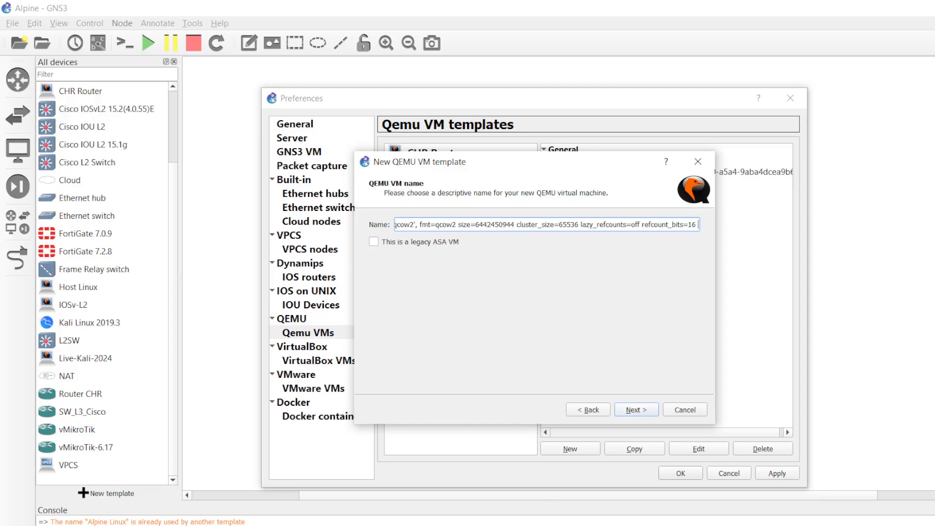
click(311, 487)
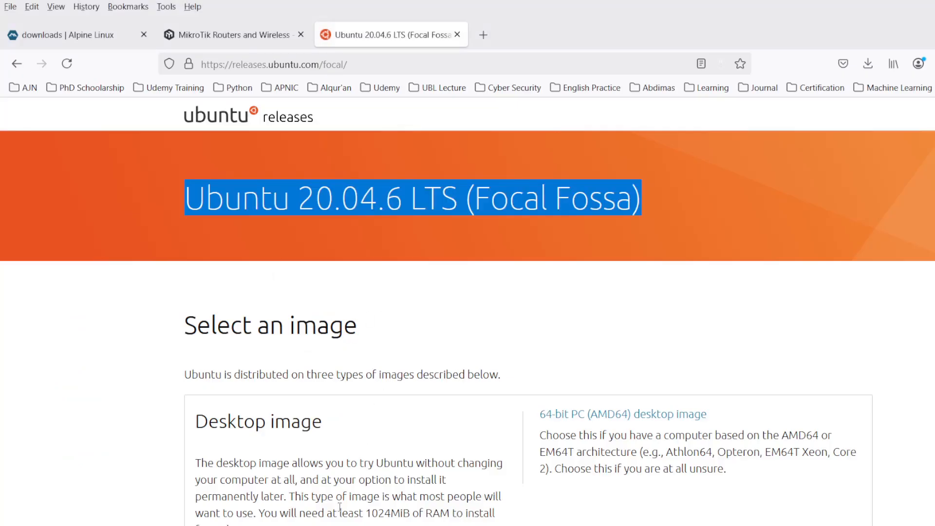
key(ctrl+c)
key(alt+Tab)
key(ctrl+a)
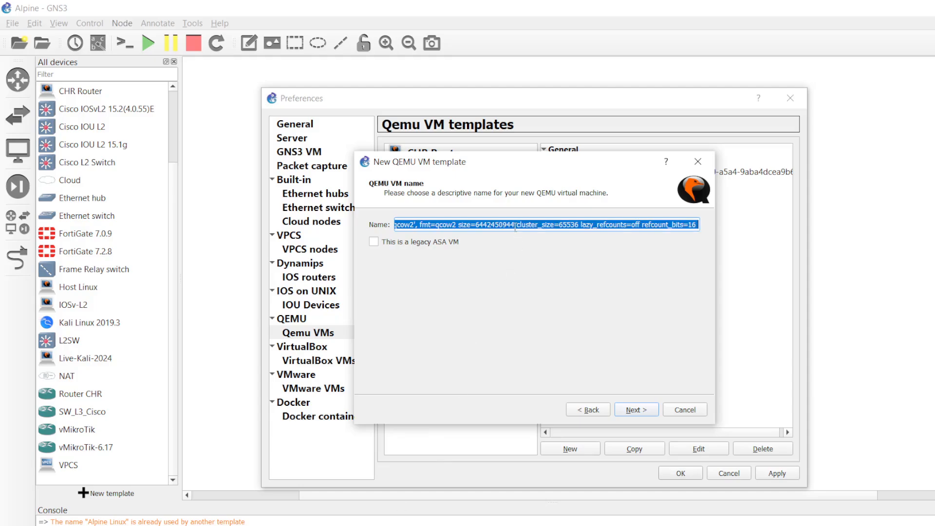
key(ctrl+v)
click(634, 410)
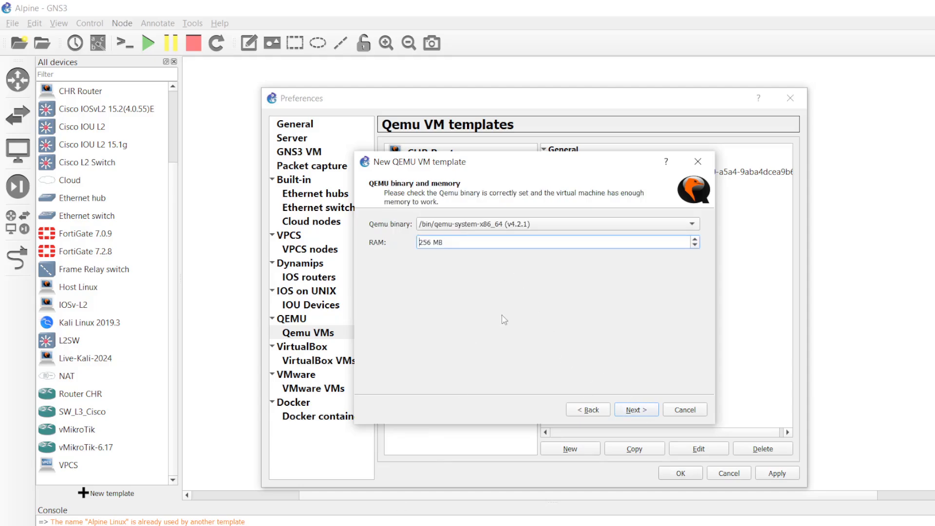
- Give the template 1024 MB RAM, a vnc console and the ubuntu-server.qcow2 disk, then finish
double_click(429, 242)
text(1024)
click(633, 409)
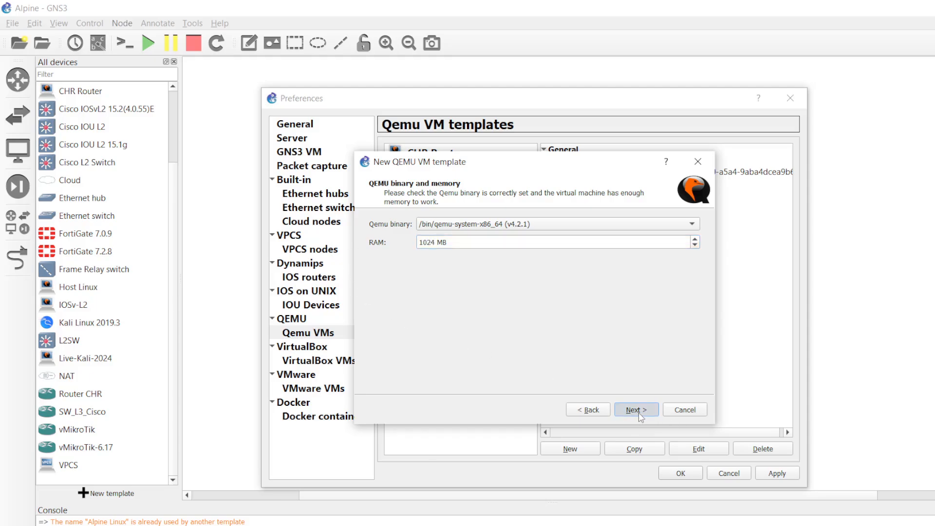
click(440, 225)
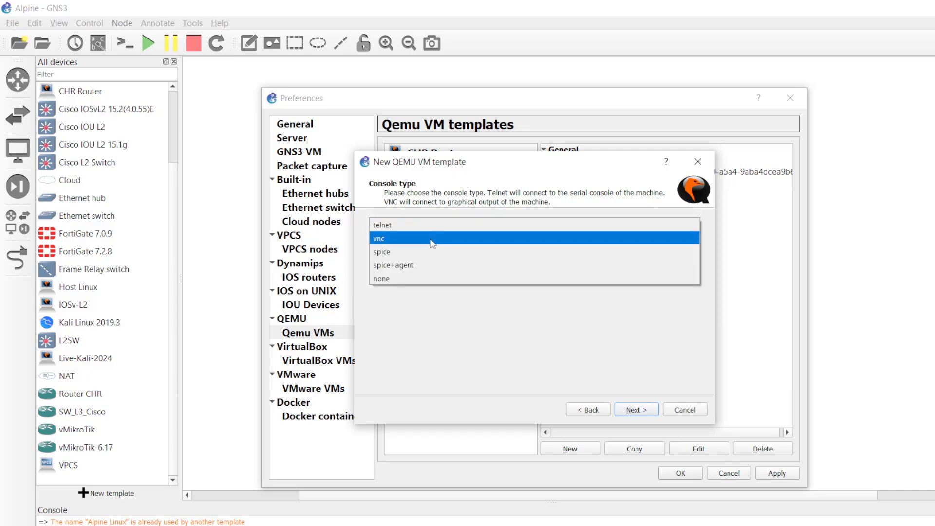
click(439, 236)
click(629, 411)
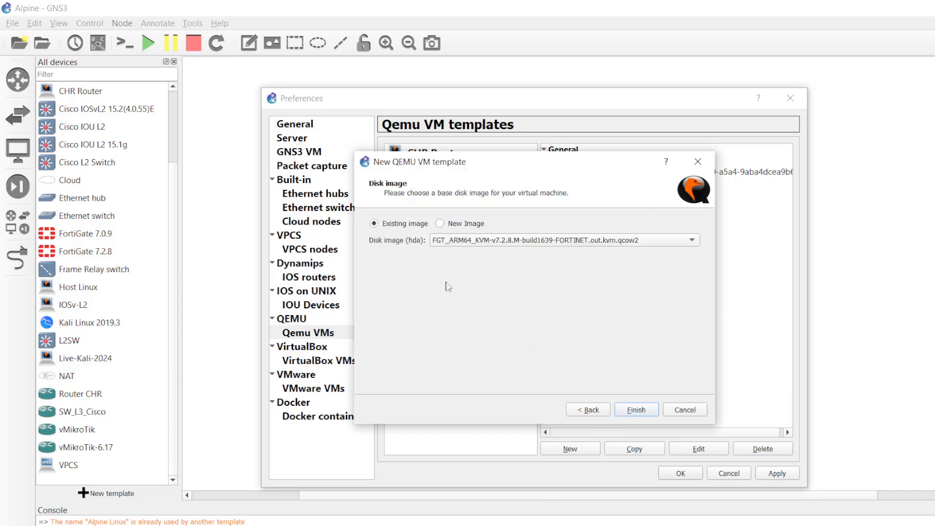
click(453, 242)
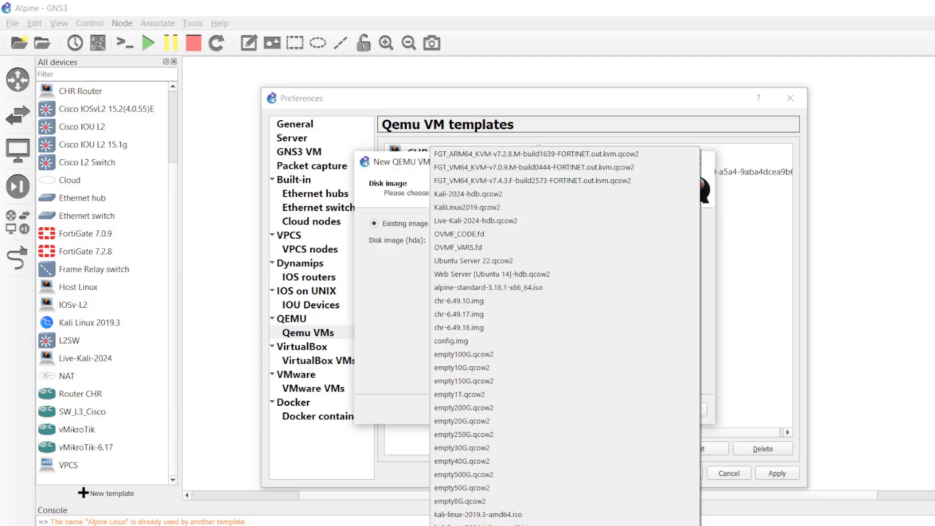
click(463, 525)
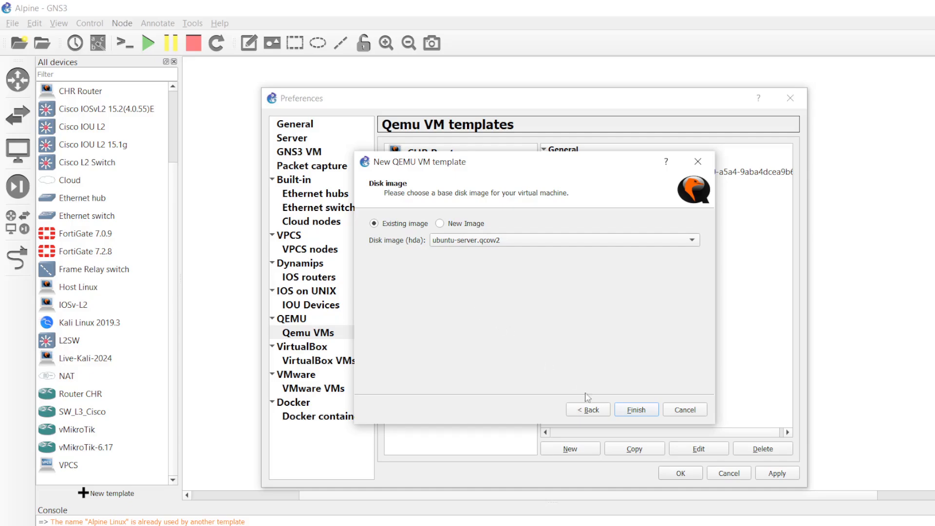
click(636, 410)
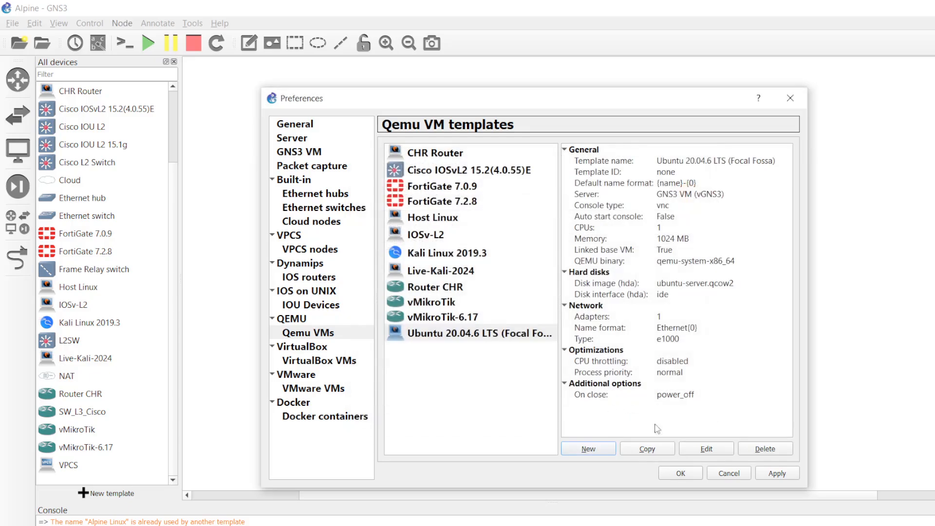
- Apply and save the new template, then open the Ubuntu 20.04.6 LTS template for editing
click(777, 479)
click(685, 479)
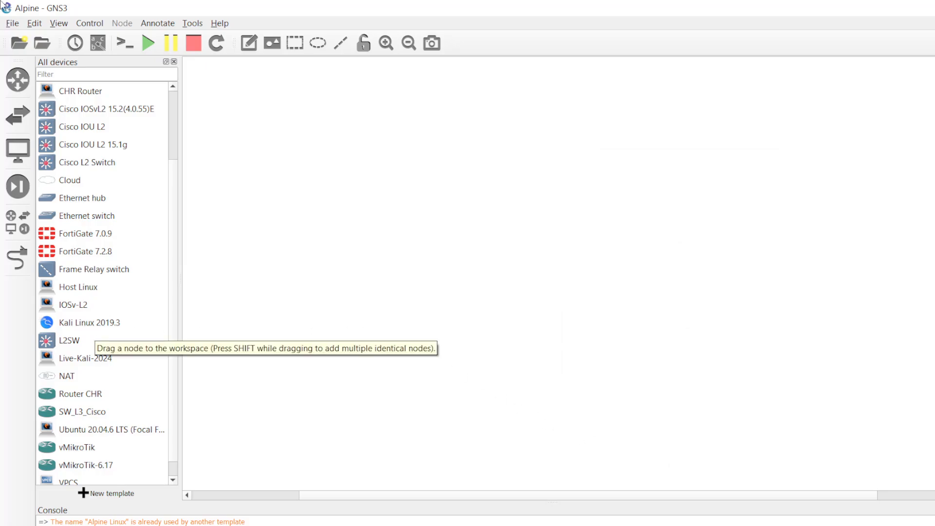
click(35, 25)
click(67, 86)
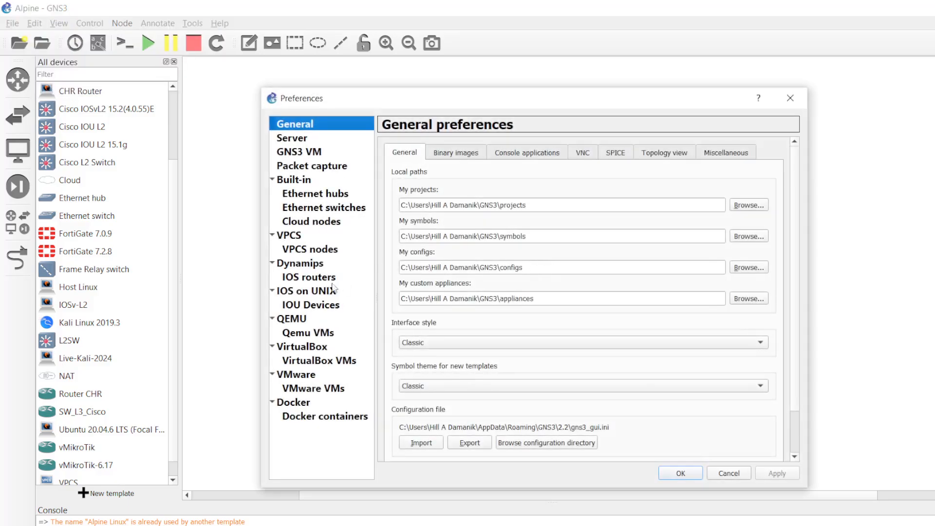
click(298, 335)
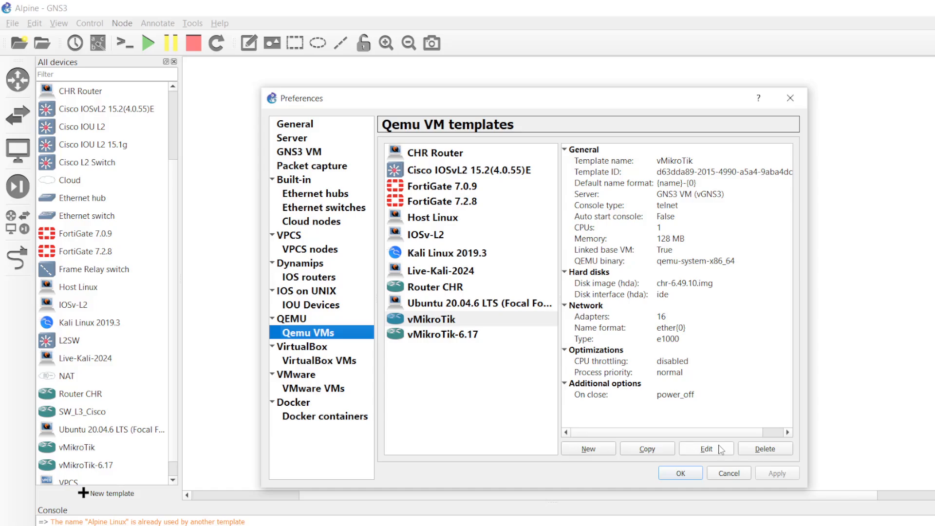
click(435, 307)
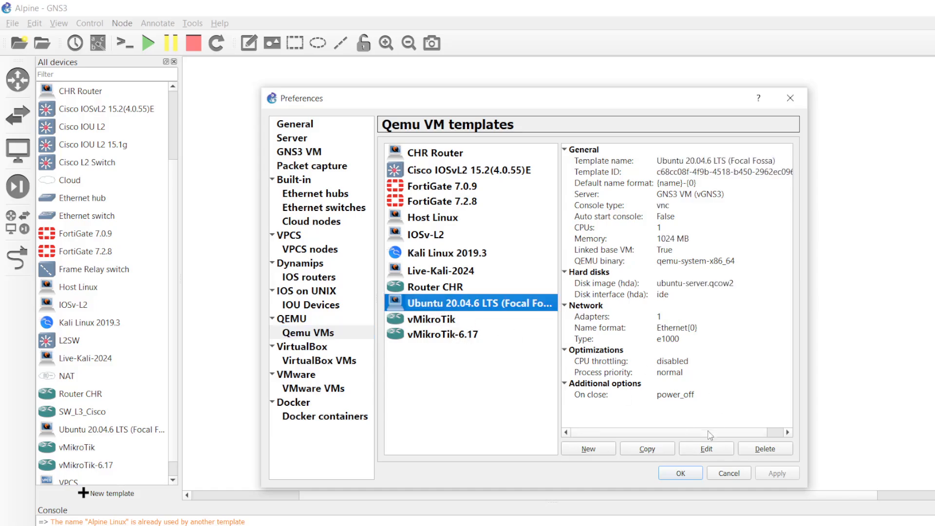
click(706, 448)
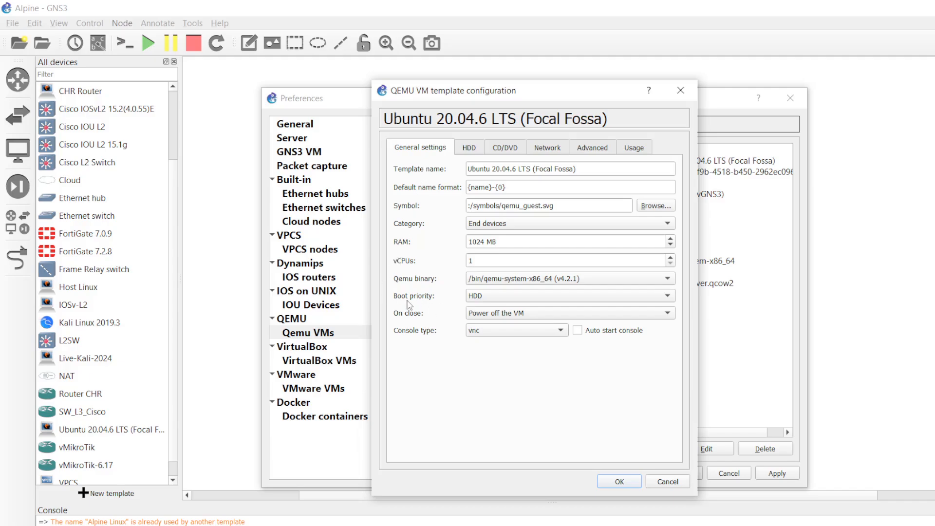
- Set boot priority to CD/DVD-ROM, check the HDD disk name, and browse for a CD/DVD image
click(492, 297)
click(492, 311)
click(470, 148)
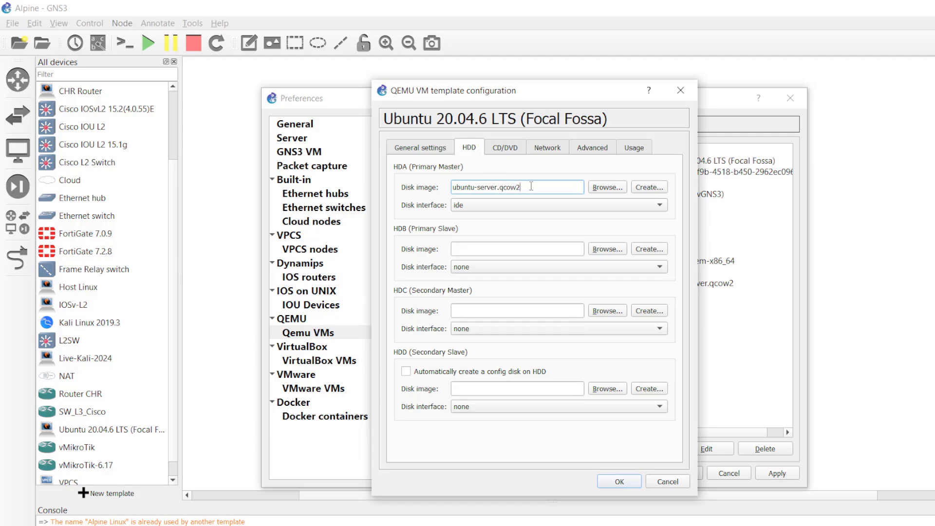
drag(532, 186, 428, 191)
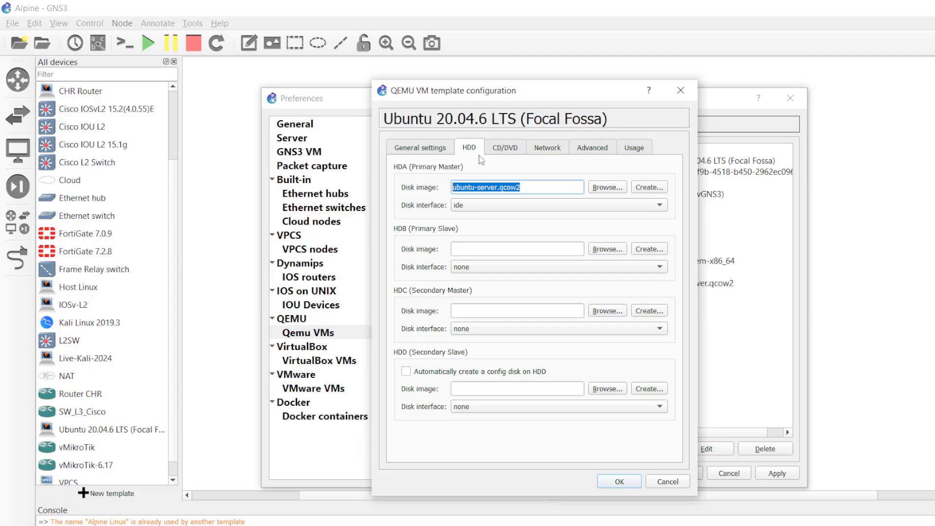
click(504, 151)
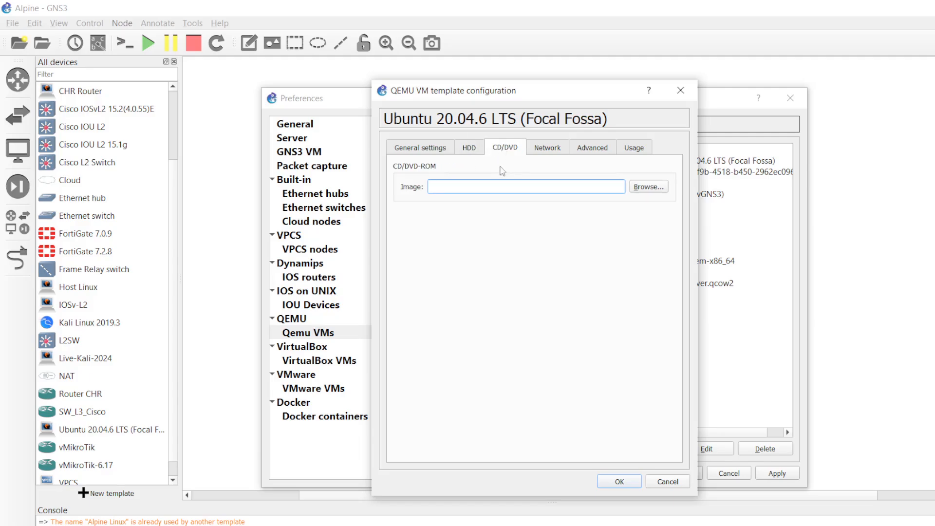
click(644, 188)
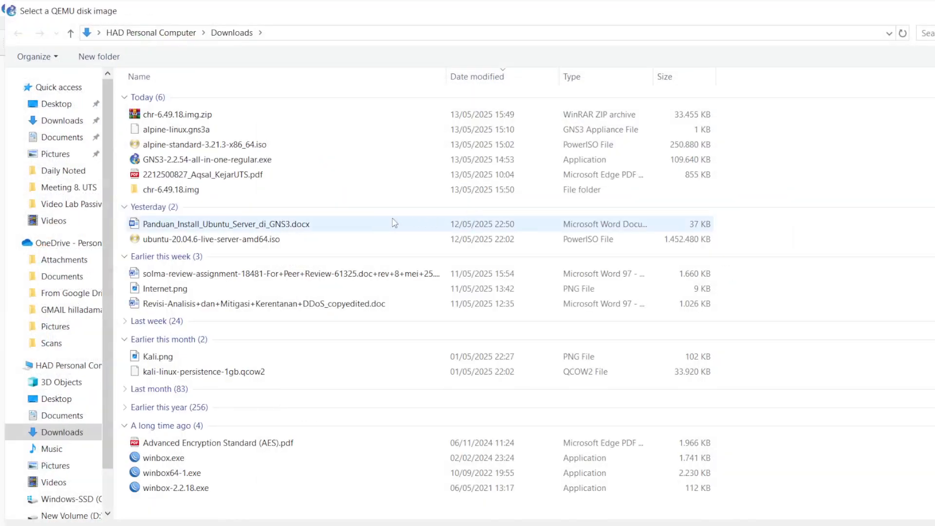
- Choose ubuntu-20.04.6-live-server-amd64.iso from Downloads as the template's CD/DVD image
double_click(175, 239)
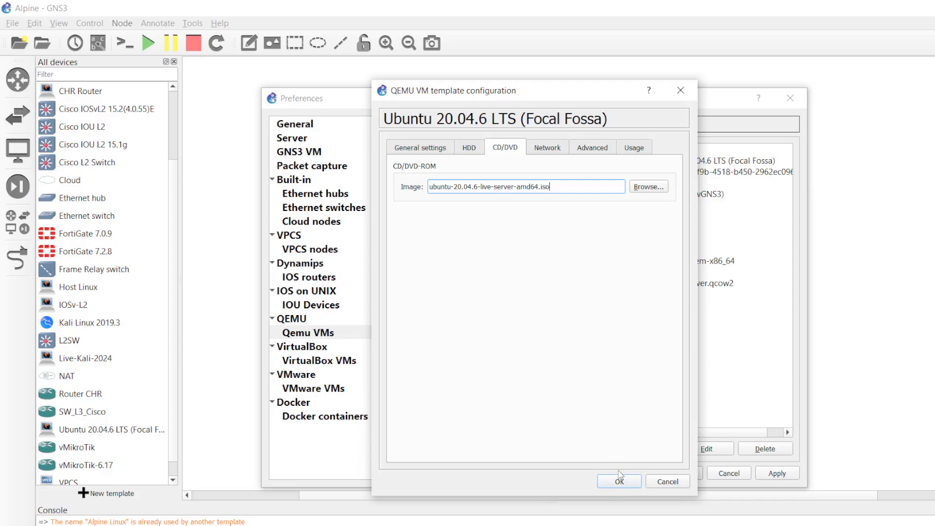
- Set the template to 2 network adapters and review its General, HDD and CD/DVD settings
click(548, 147)
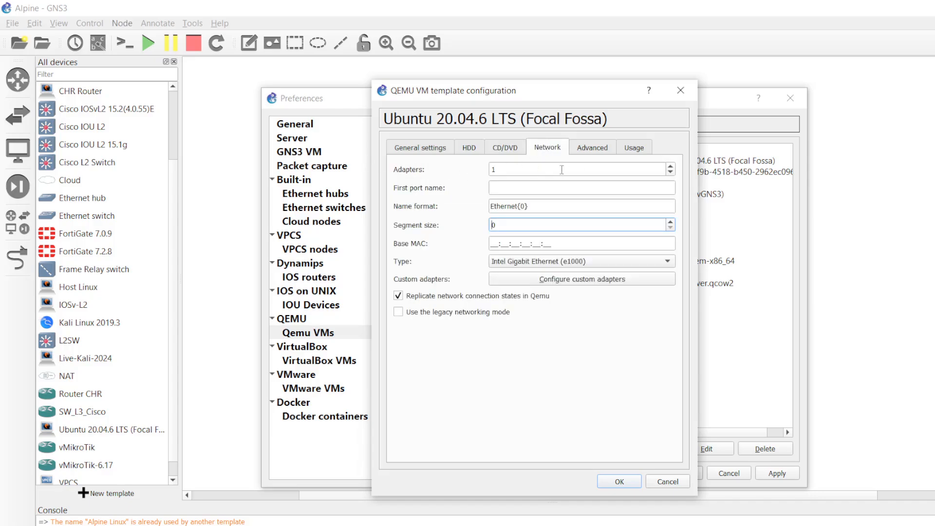
click(670, 167)
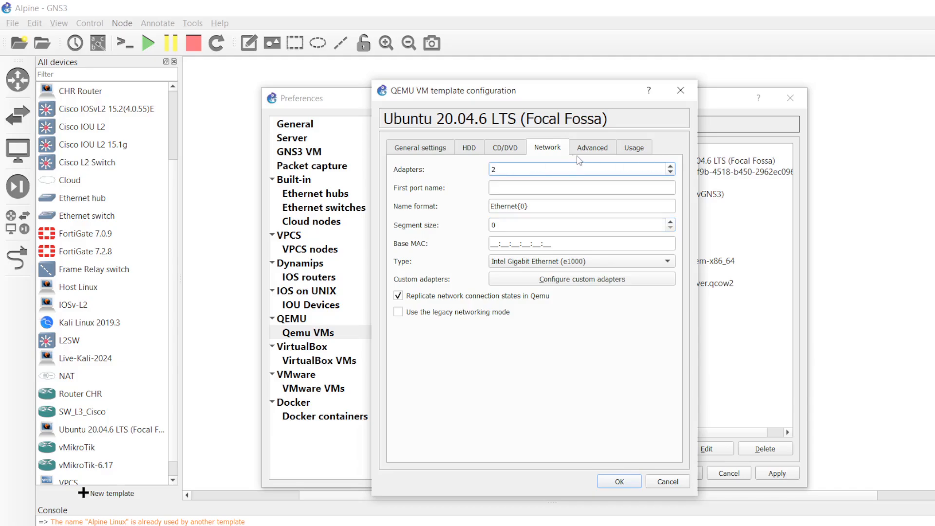
click(436, 149)
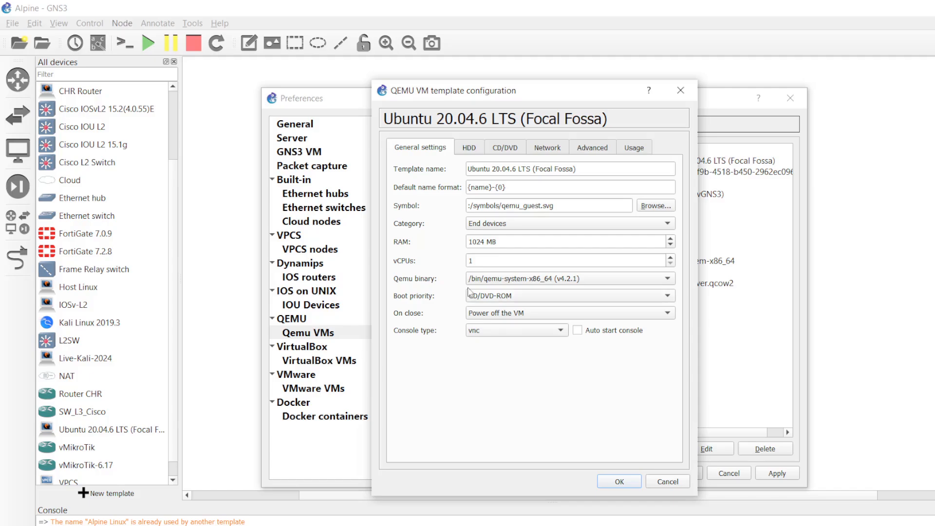
click(475, 151)
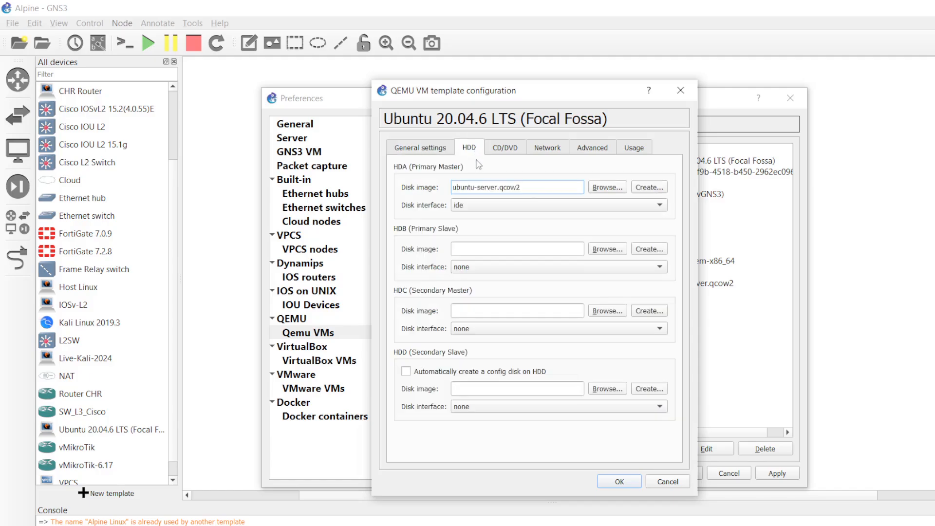
click(530, 188)
click(503, 155)
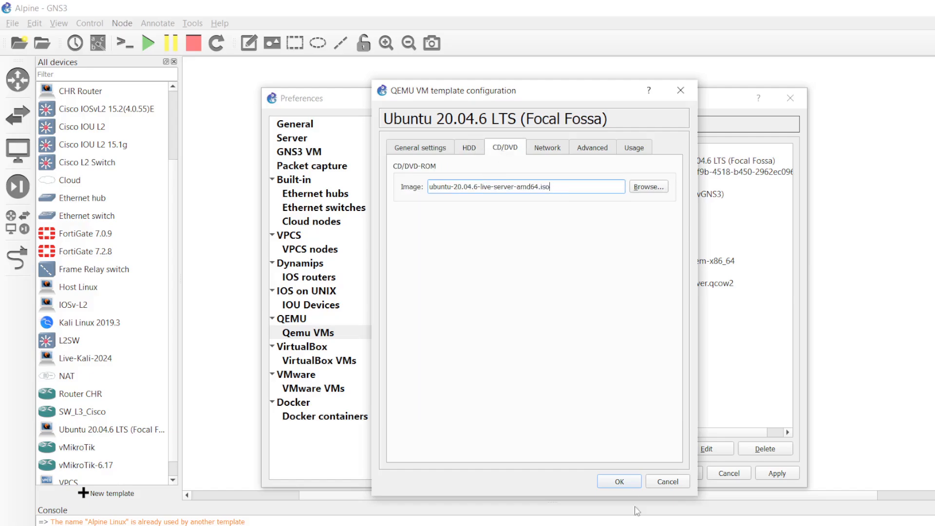
- Save the template configuration and close Preferences with the changes applied
click(623, 482)
click(775, 475)
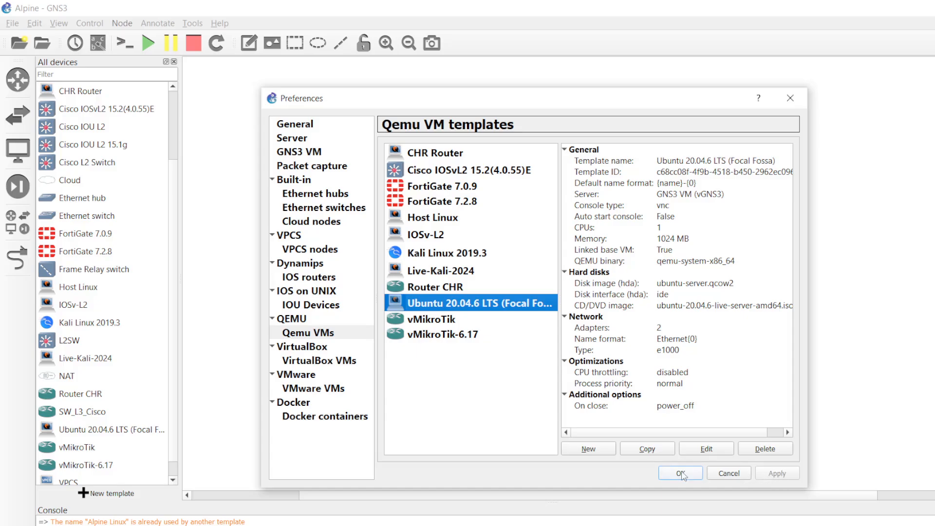
click(682, 473)
- Drag an Ubuntu 20.04.6 LTS node onto the canvas centre and adjust its label
scroll(95, 353, down, 1)
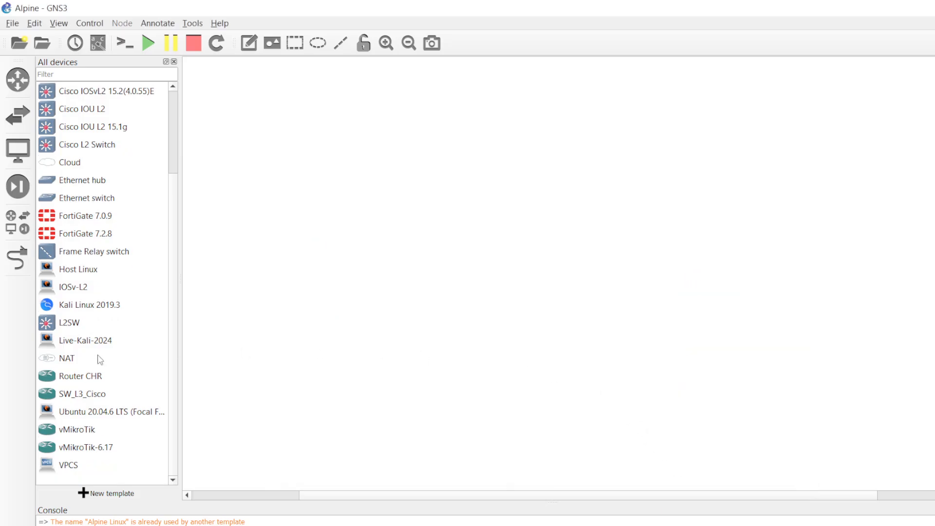
scroll(104, 363, up, 2)
scroll(106, 356, down, 2)
click(89, 413)
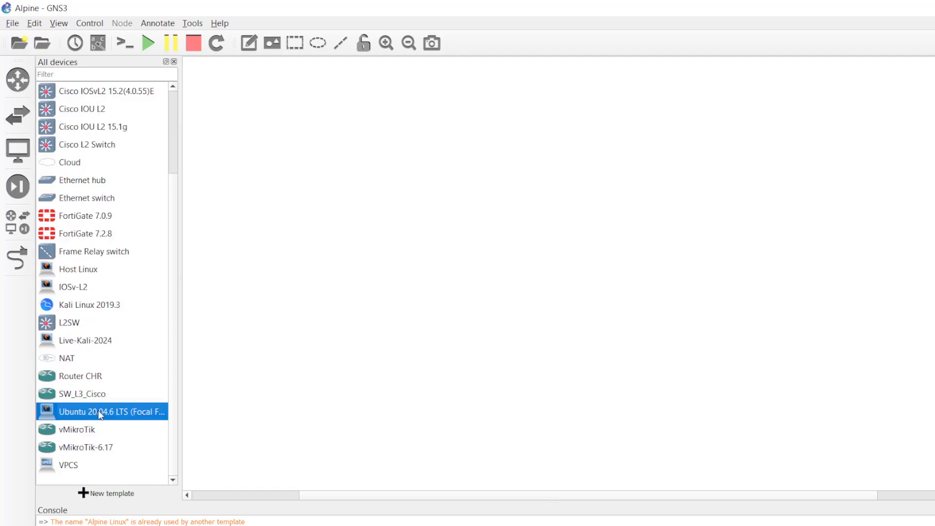
drag(98, 410, 551, 243)
drag(557, 181, 559, 222)
- Start the Ubuntu node from its right-click menu
right_click(531, 256)
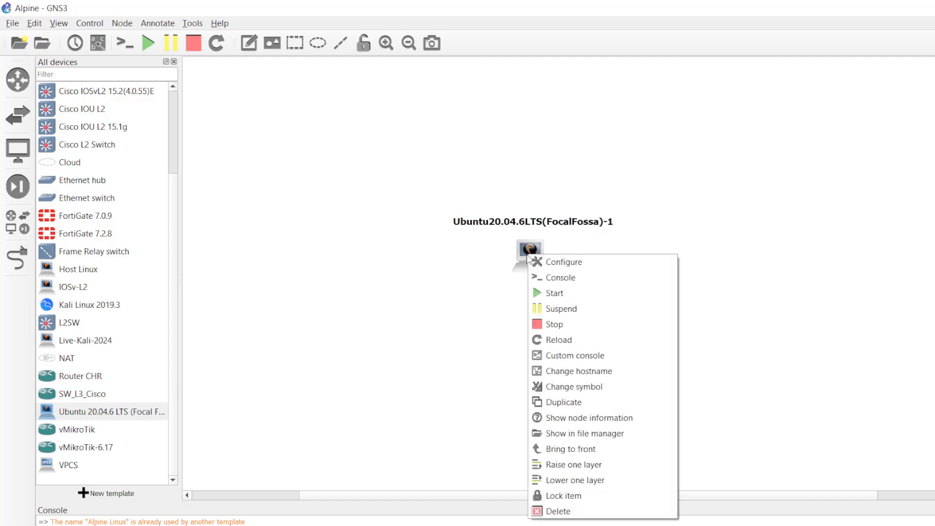
click(538, 296)
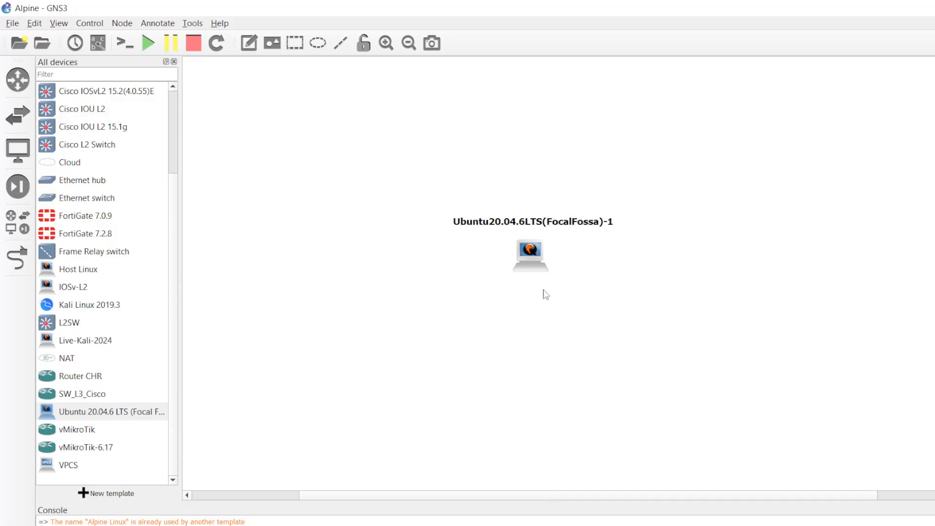
mouse_move(535, 270)
- Open the Ubuntu node's TightVNC console and wait while the installer boots
double_click(525, 256)
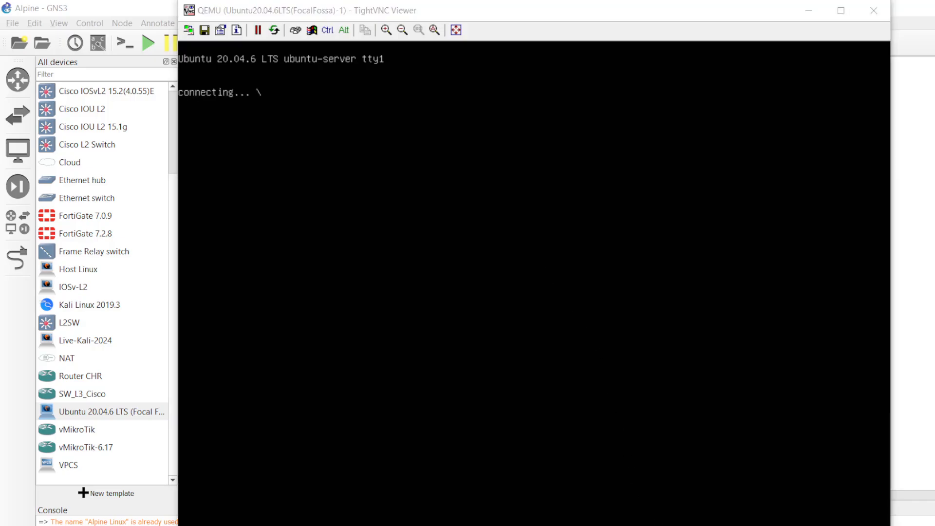
key(alt+Tab)
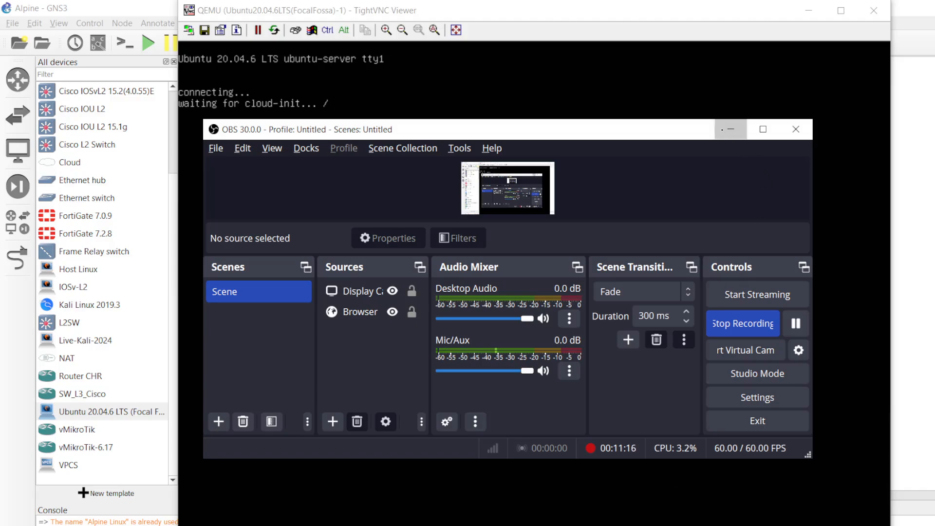
click(724, 129)
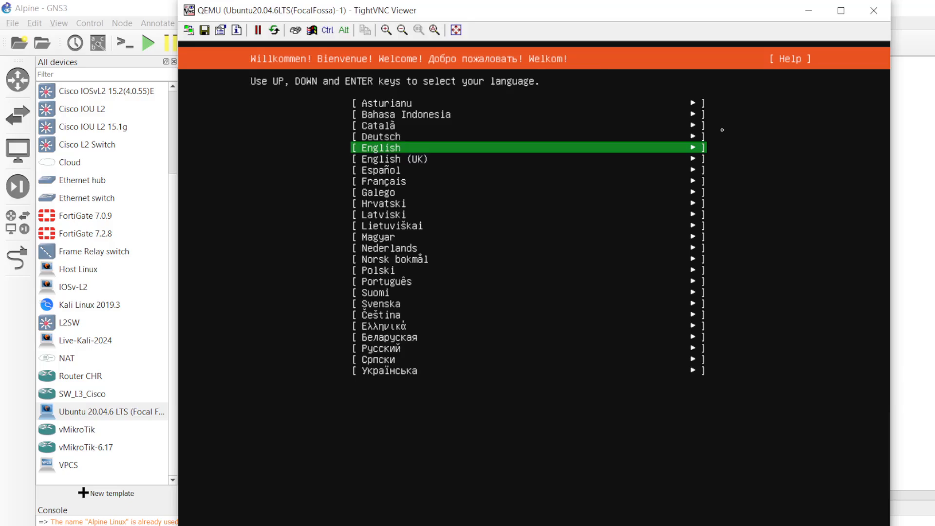
- Accept English and the US keyboard layout, then bring up the actions for ens3
key(Return)
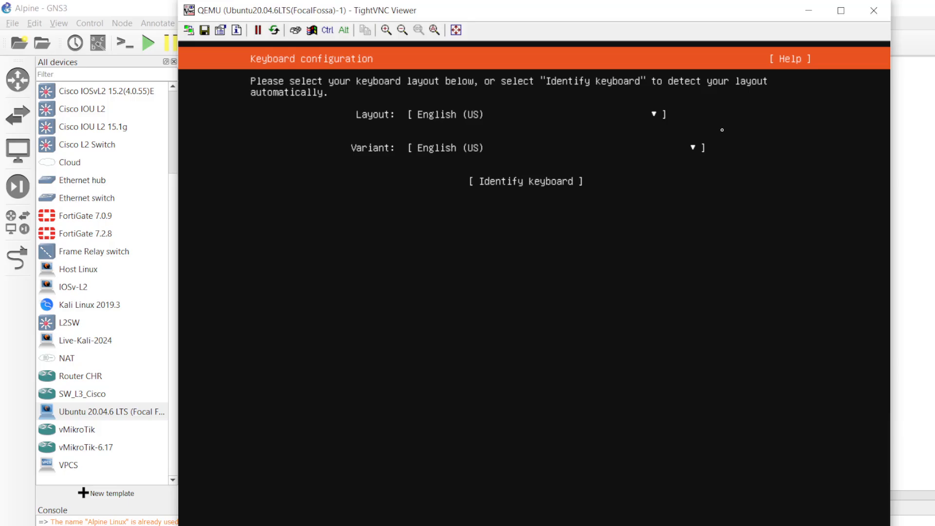
key(Return)
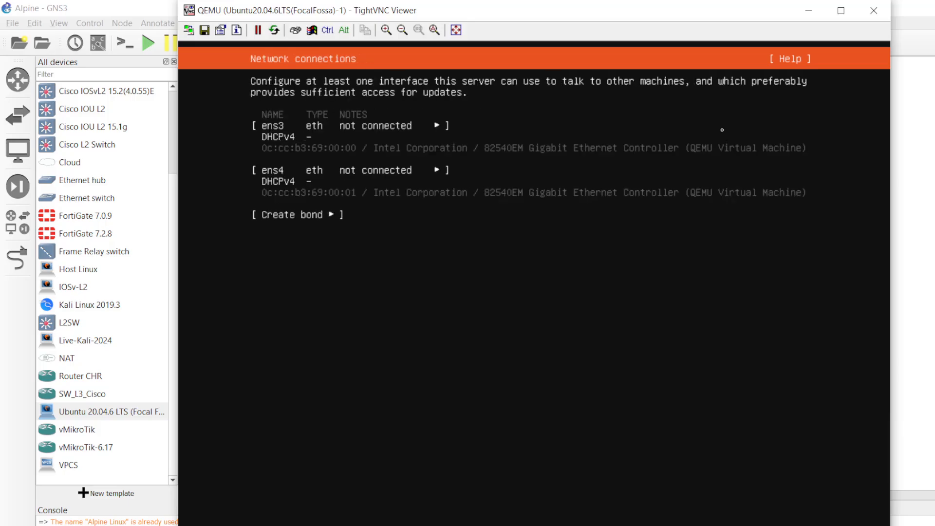
key(Up)
key(Up)
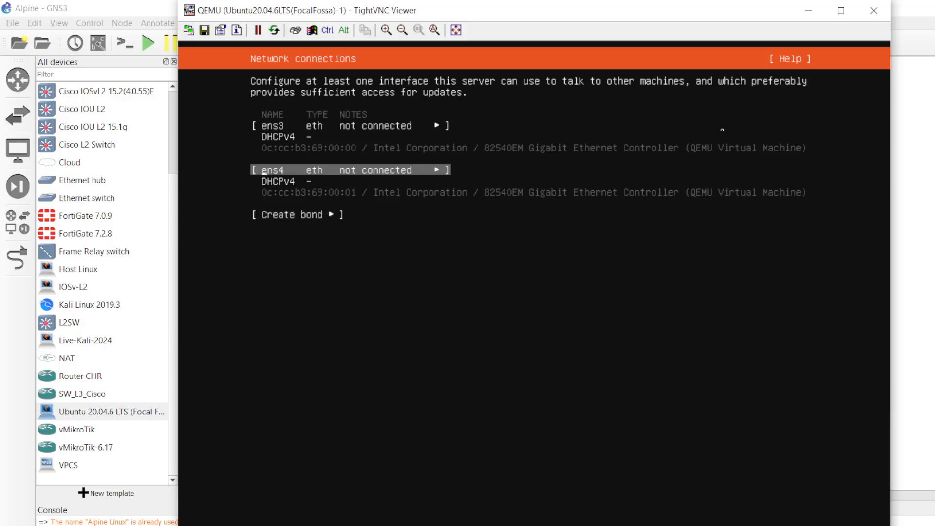
key(Up)
key(Down)
key(Up)
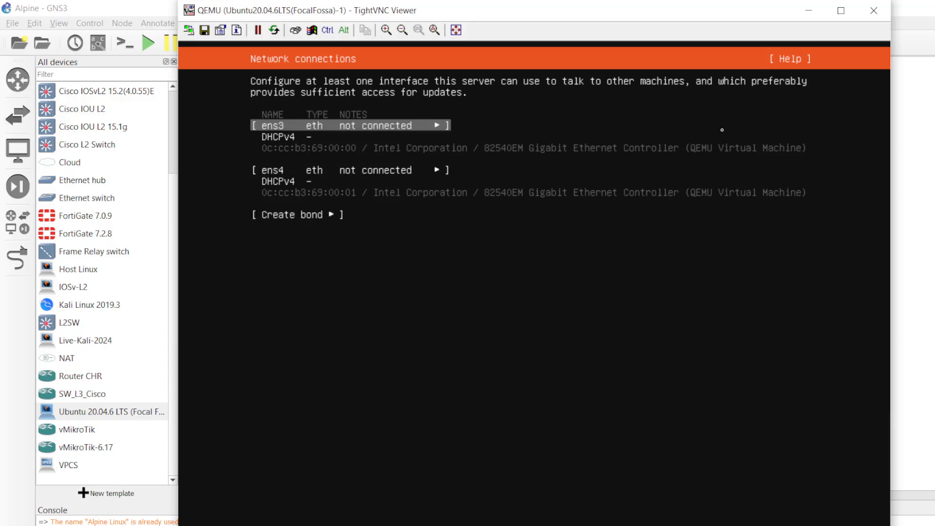
key(Return)
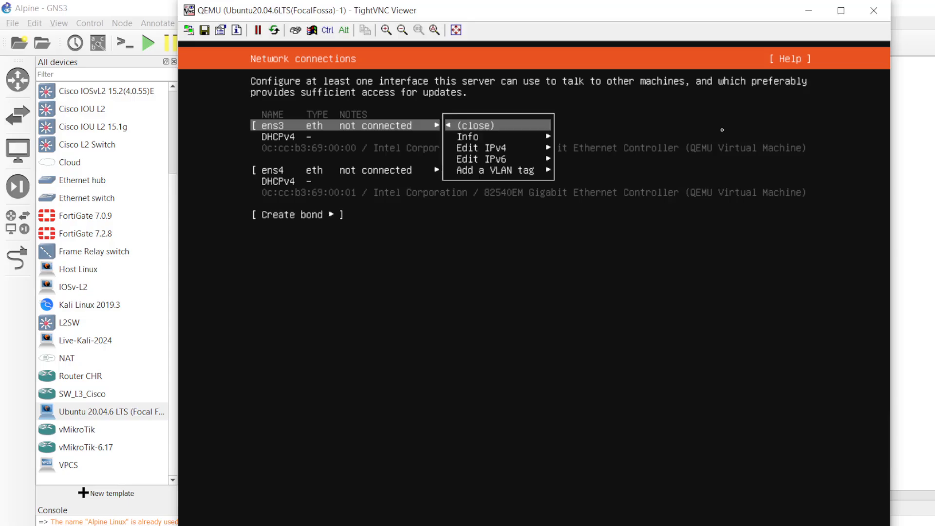
- Set ens3's IPv4 method to Manual, checking the reference network diagram
key(Down)
key(Down)
key(Return)
key(Up)
key(Return)
key(Down)
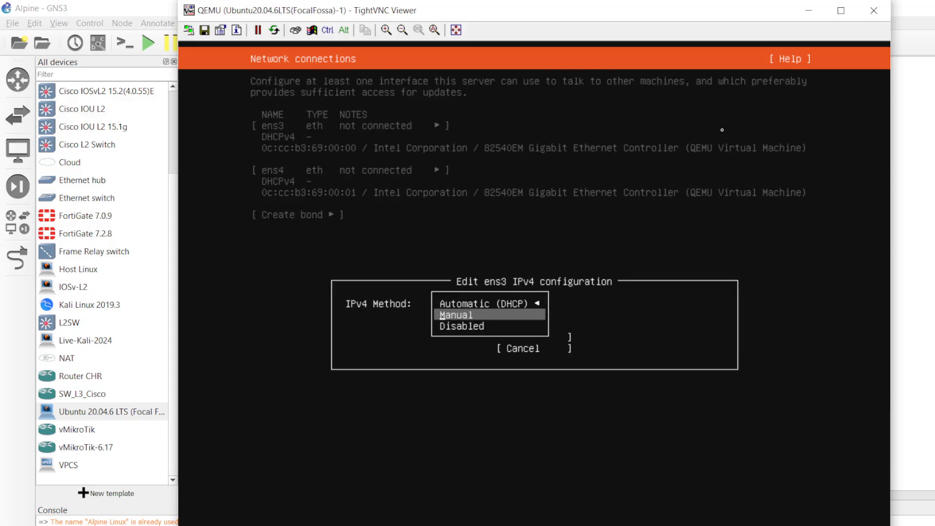
key(Return)
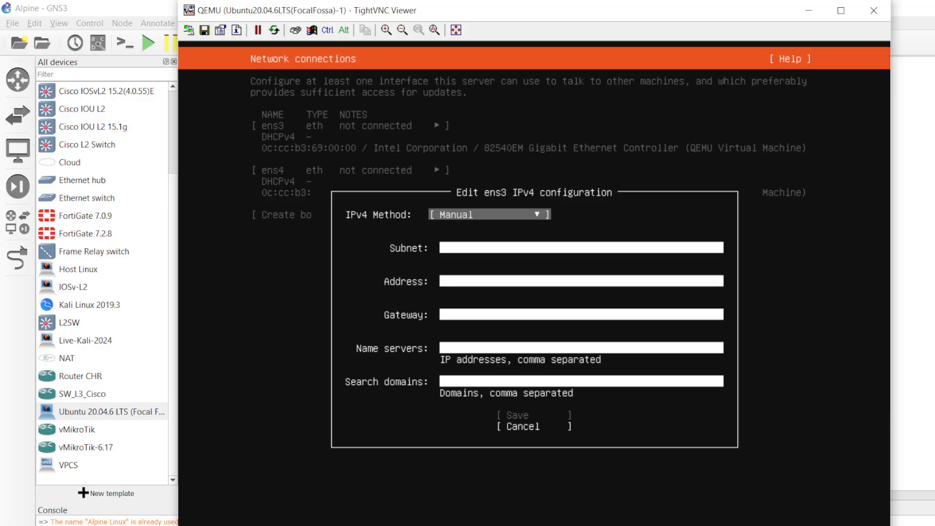
key(alt+Tab)
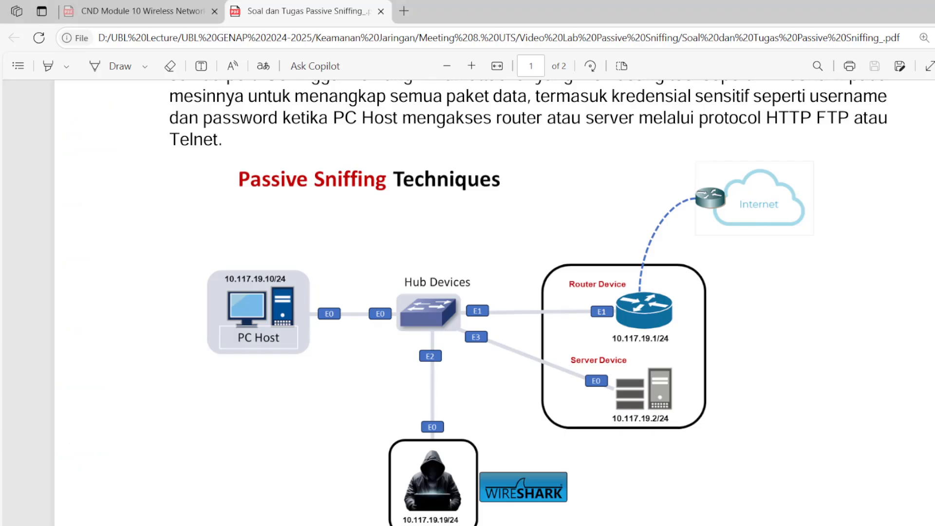
scroll(519, 409, down, 2)
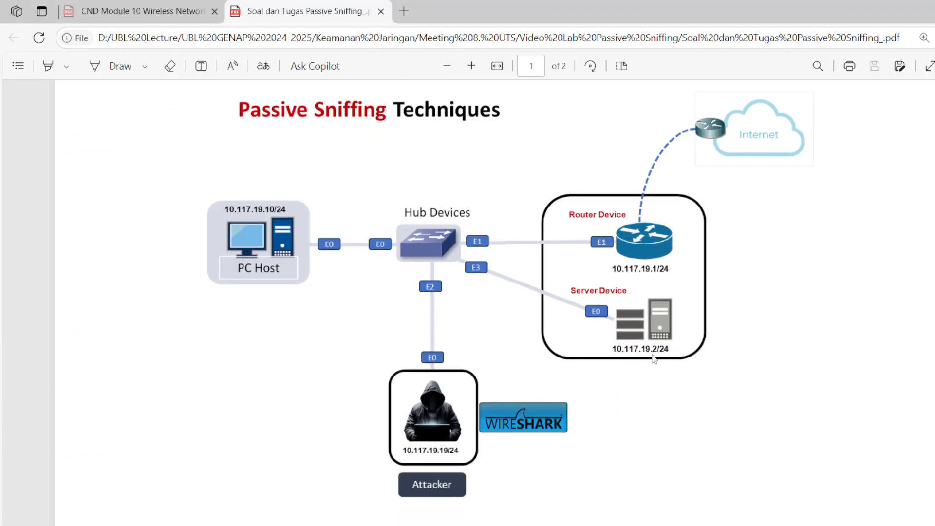
key(alt+Tab)
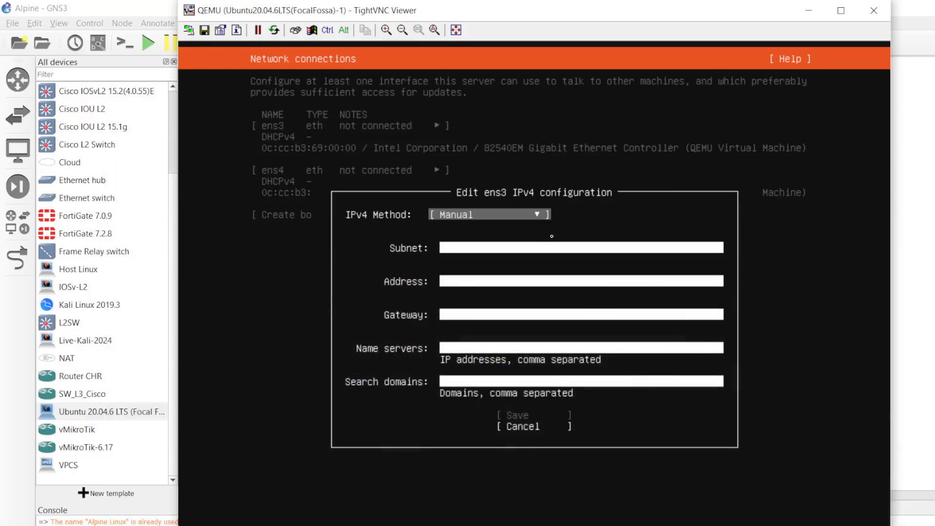
- Enter ens3 subnet 10.117.18.0/24, address 10.117.18.2 and gateway 10.117.18.1
click(518, 252)
text(10)
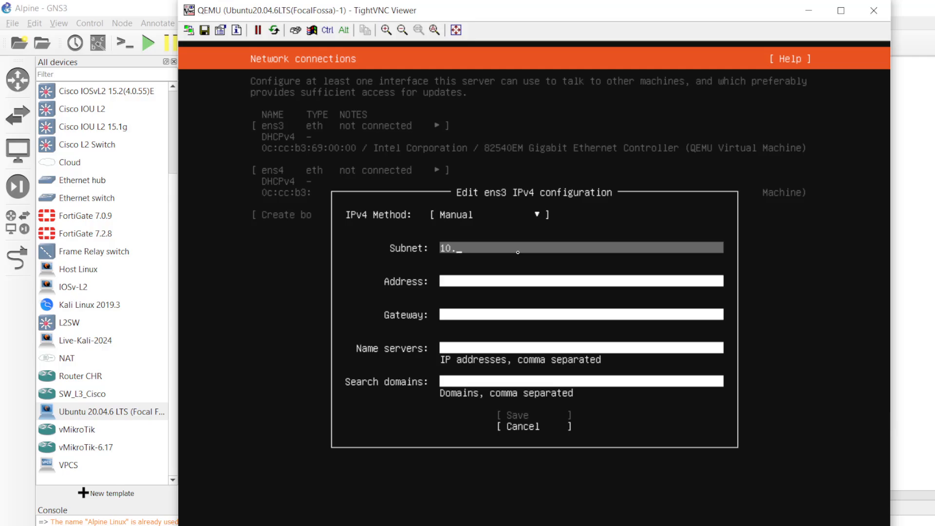
text(.117.18.0/24)
key(Tab)
text(10.11)
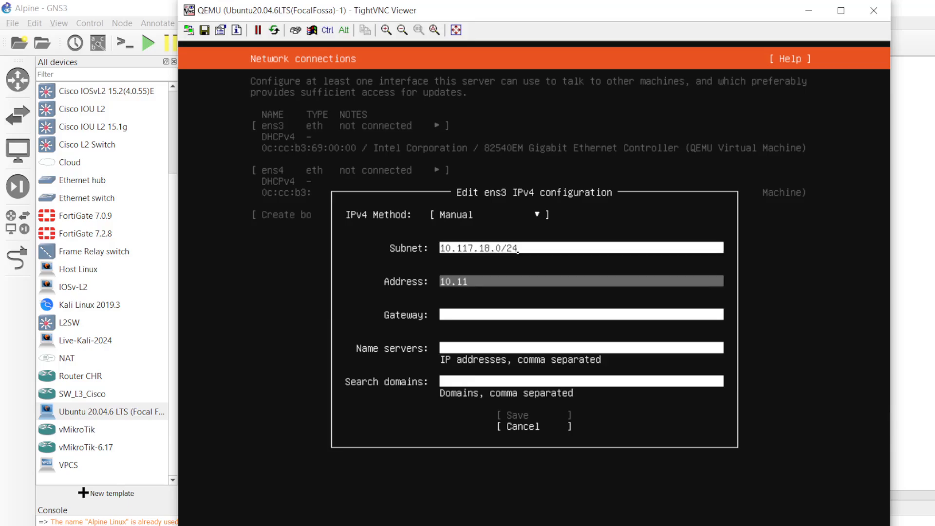
text(7.18.2)
key(Tab)
text(1)
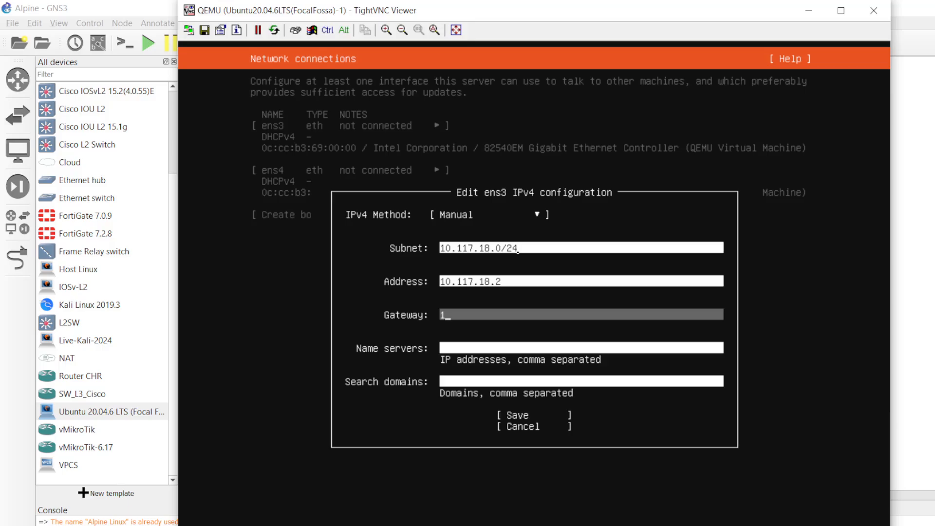
text(0.117.18.1)
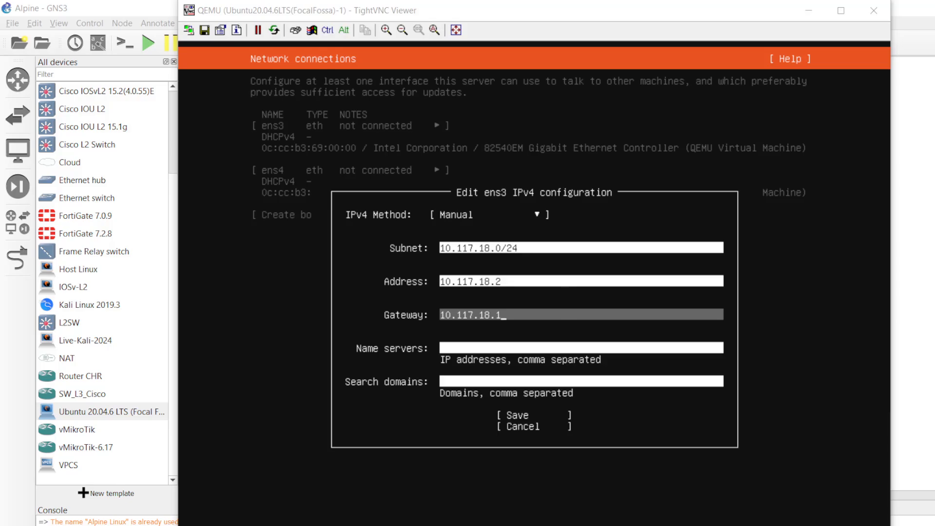
- Add name servers 192.168.1.1 and 8.8.8.8 and save the ens3 IPv4 settings
key(alt+Tab)
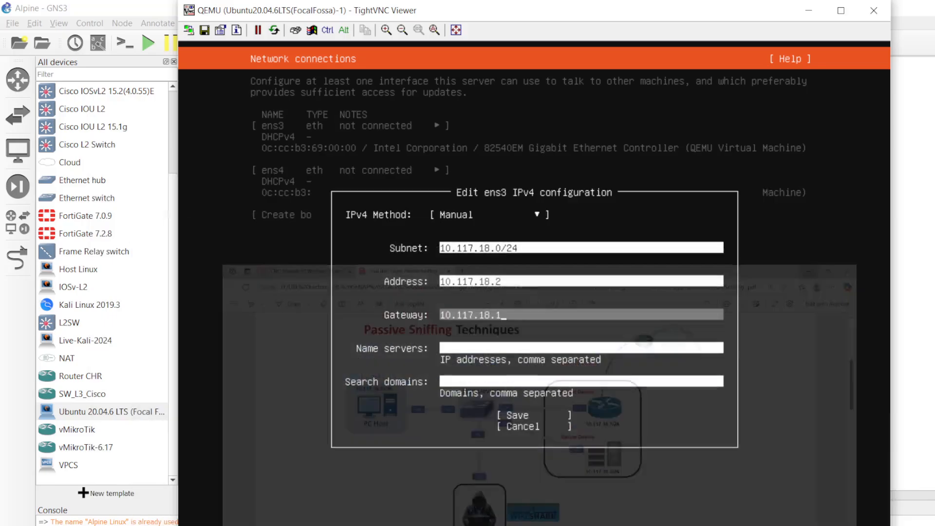
key(Tab)
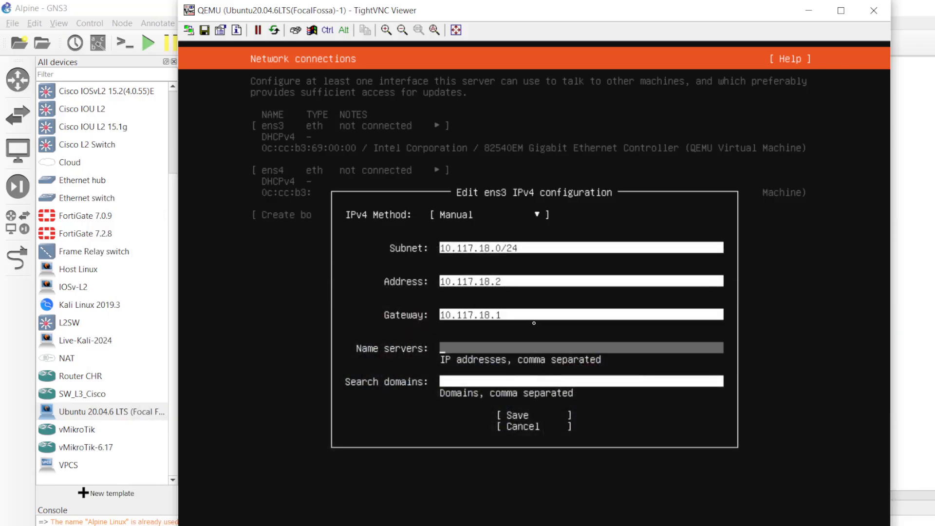
text(192.168.1.1, 8.8.8.8)
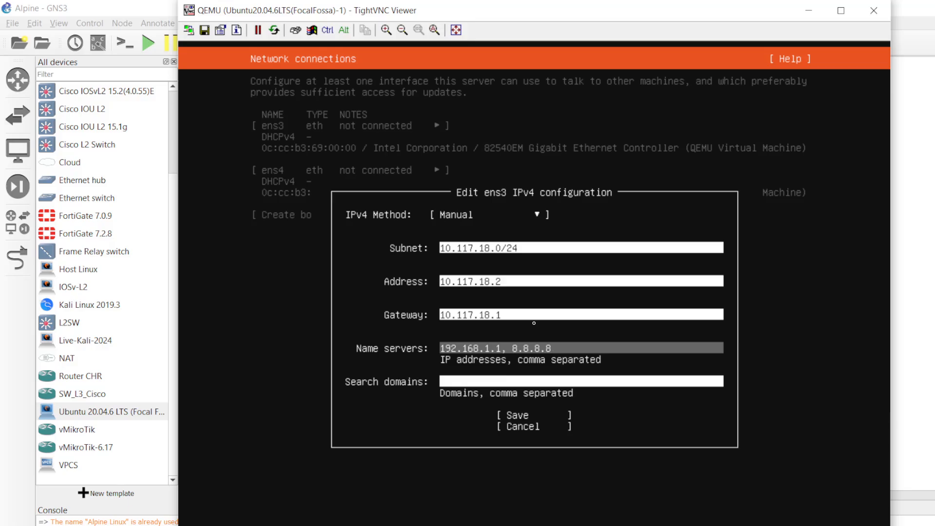
key(Tab)
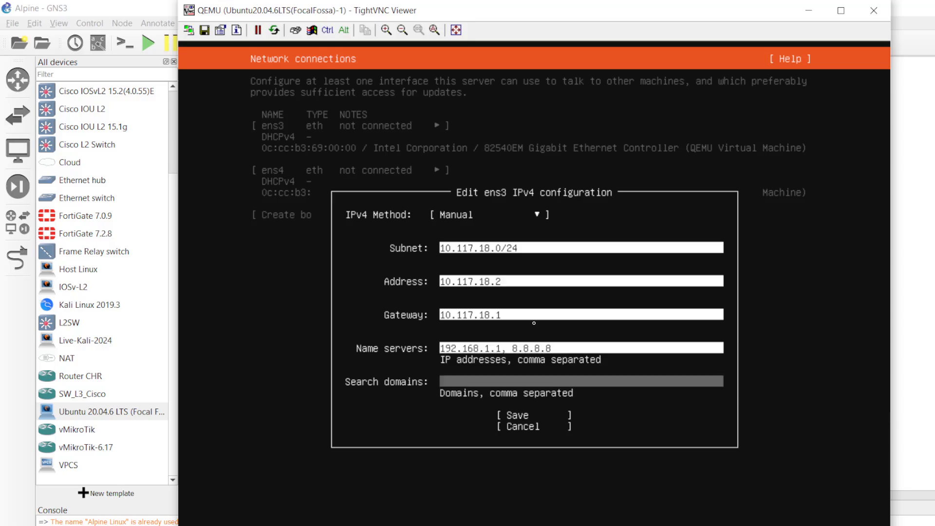
key(Tab)
key(Return)
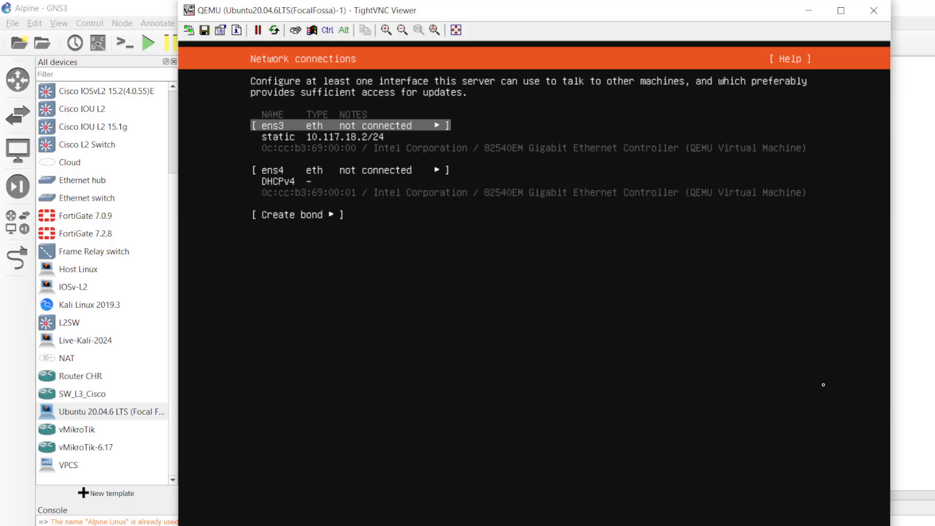
- Accept the default network connections and leave the proxy address empty
key(Down)
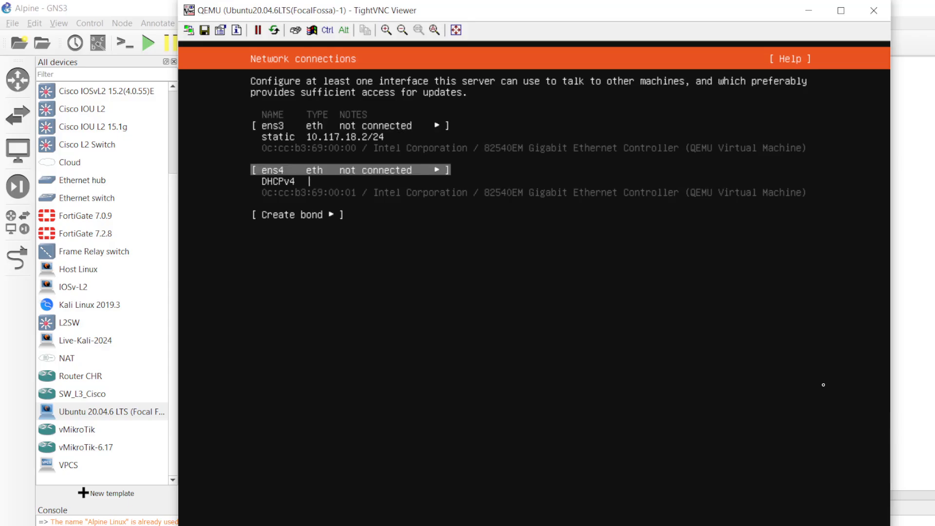
key(Up)
key(Down)
key(Down)
key(Down)
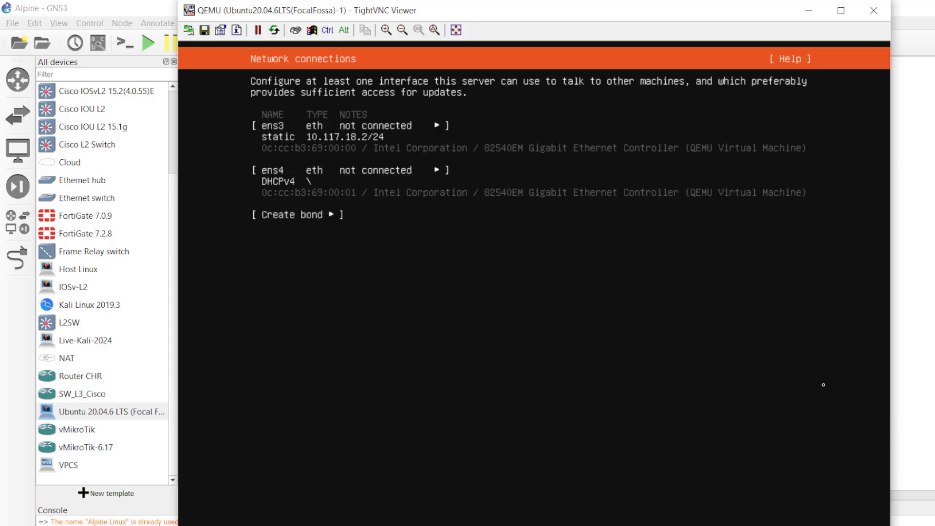
key(Return)
key(Return)
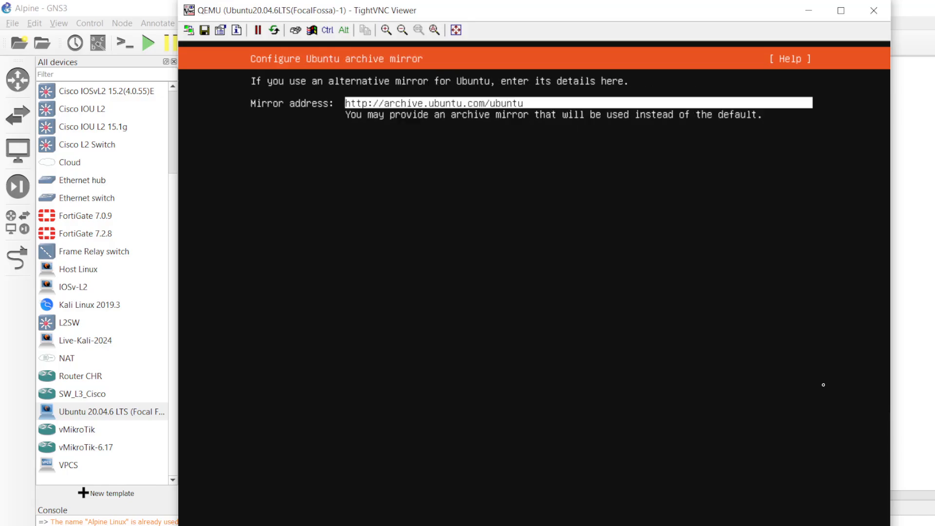
key(Return)
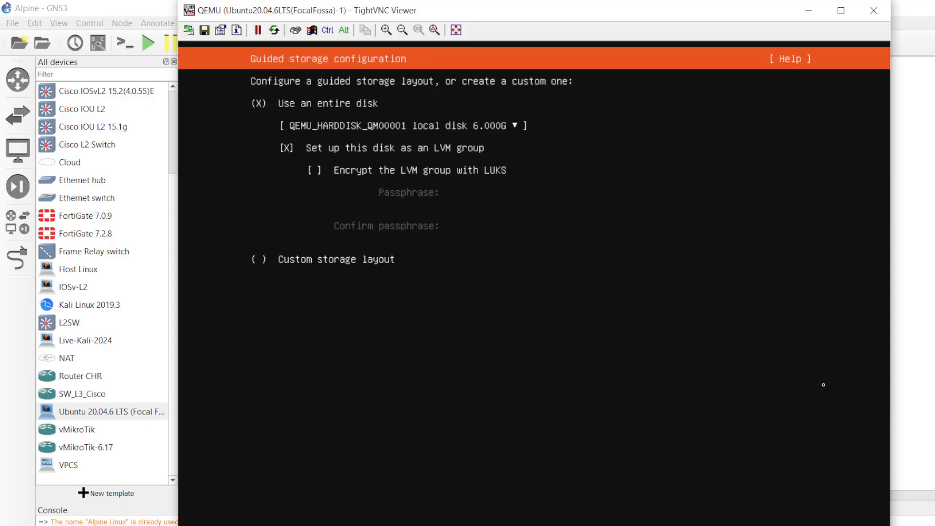
- Use the entire 6.000G QEMU hard disk with an LVM group for guided storage
key(Tab)
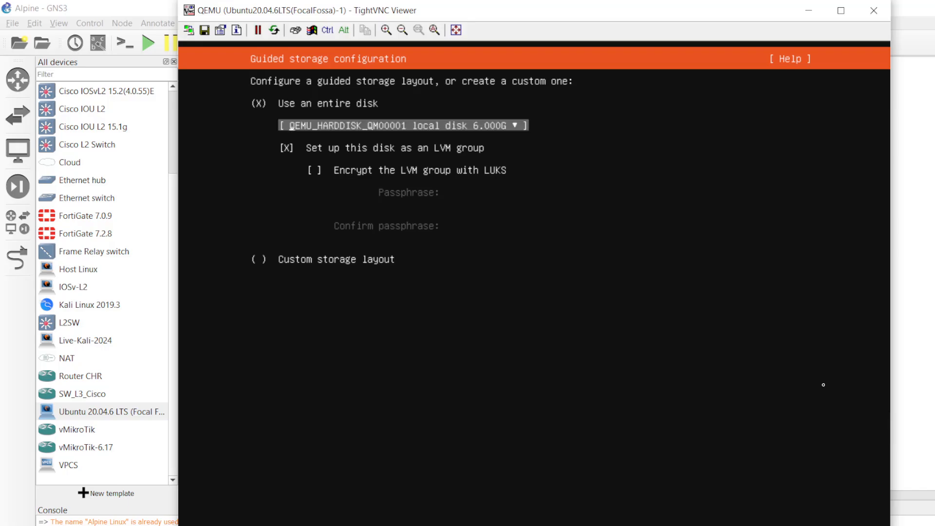
key(Return)
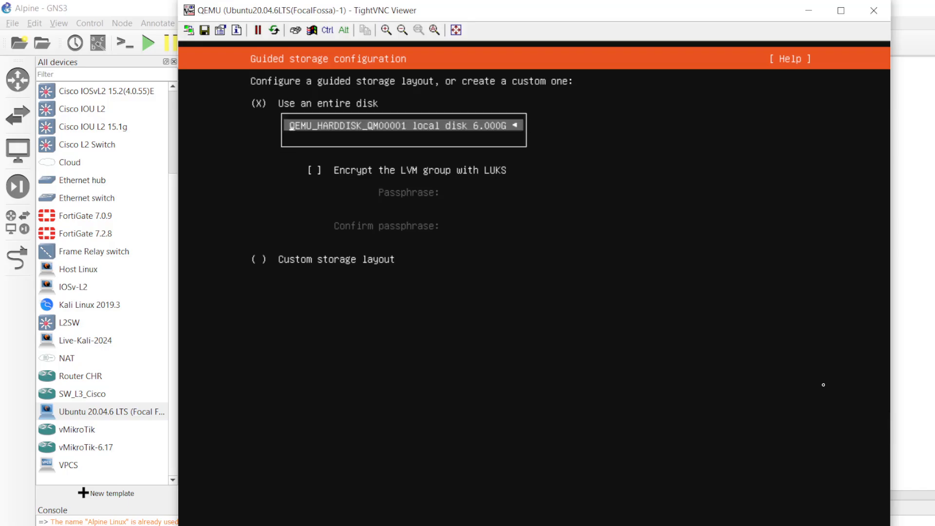
key(Return)
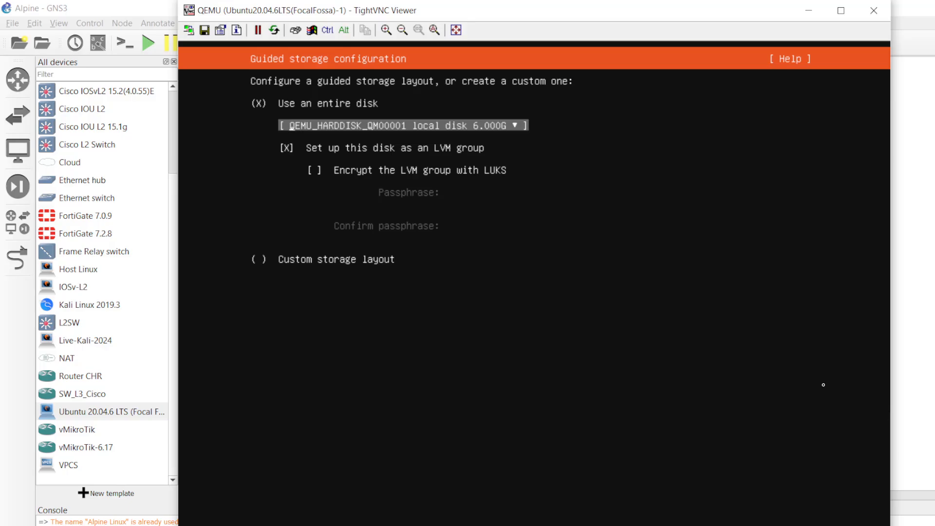
key(Tab)
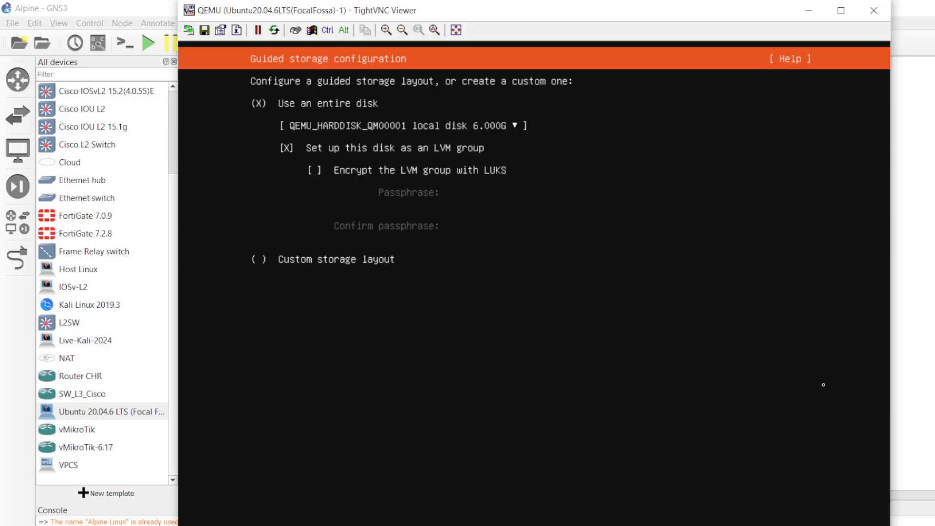
key(Return)
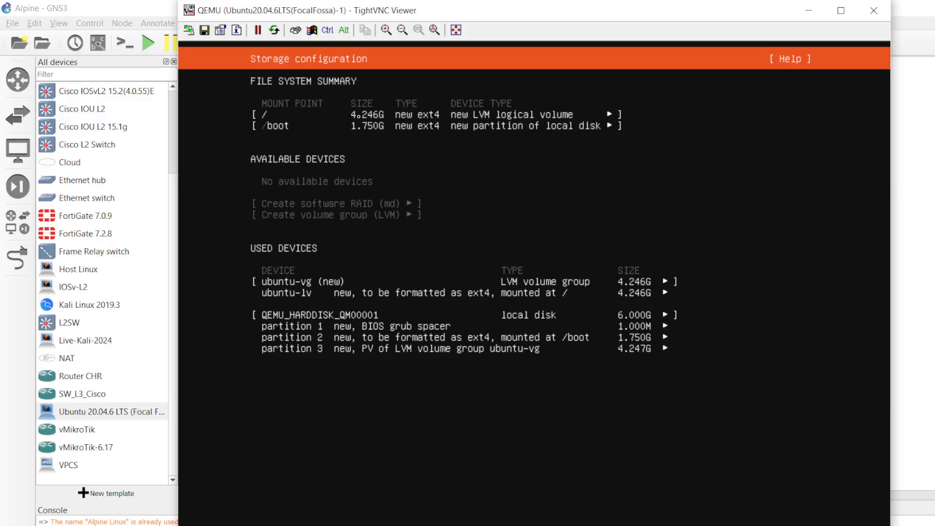
- Accept the storage summary and confirm the destructive disk wipe with Continue
key(Return)
key(Down)
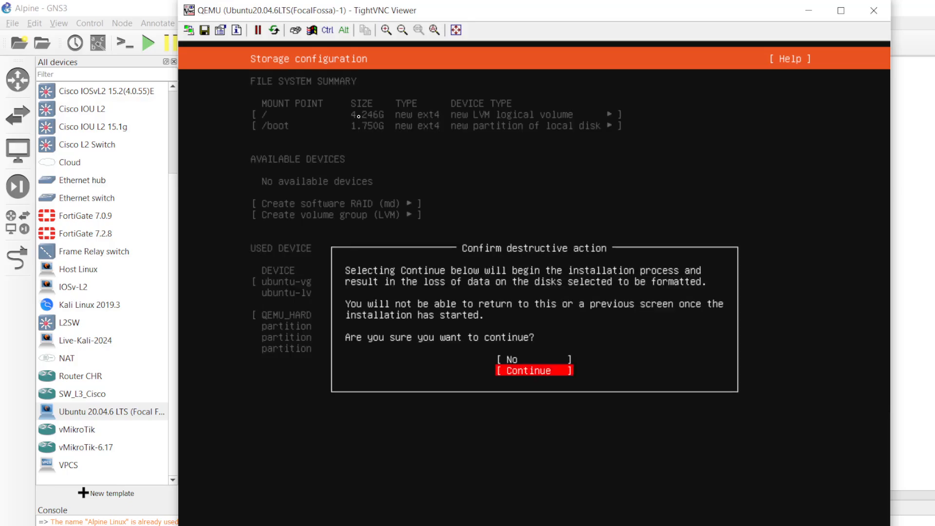
key(Return)
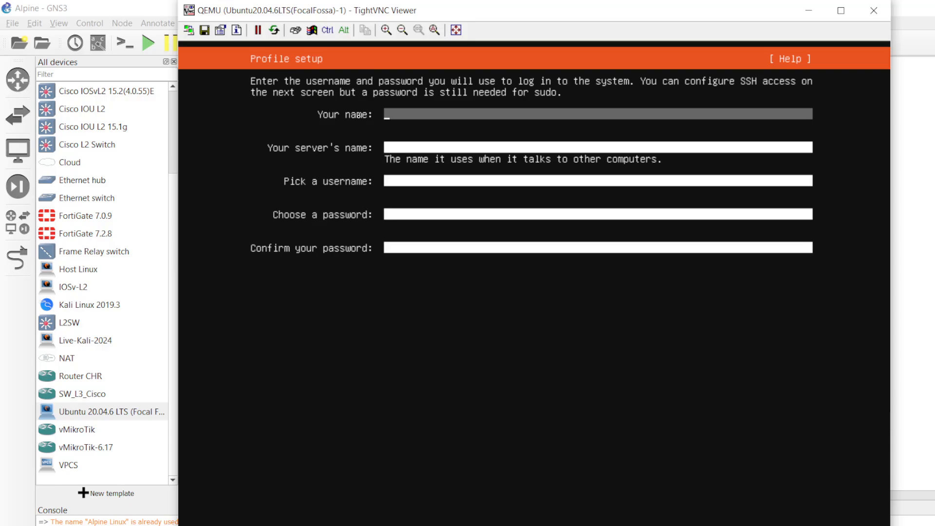
- Fill the profile with name, server name and username 'vserver' plus the account password
text(vserver)
key(Tab)
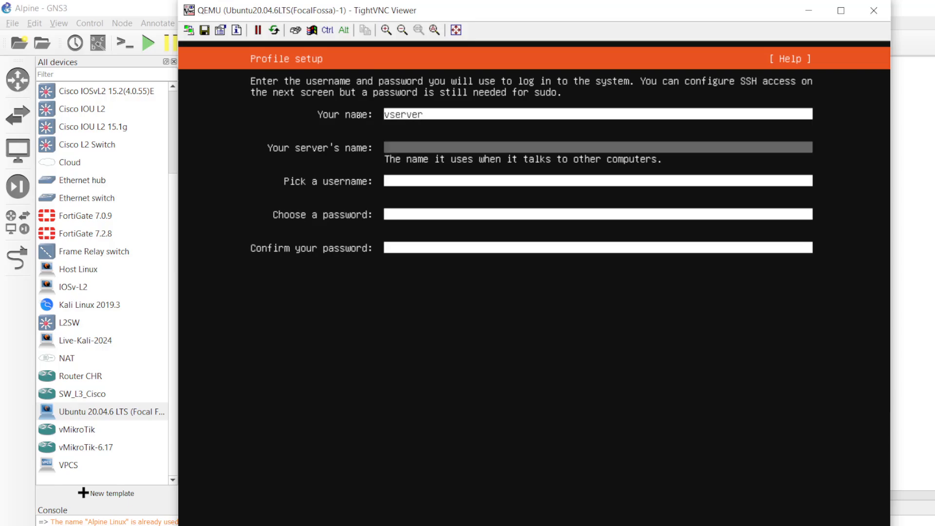
text(vserver)
key(Tab)
text(vserver)
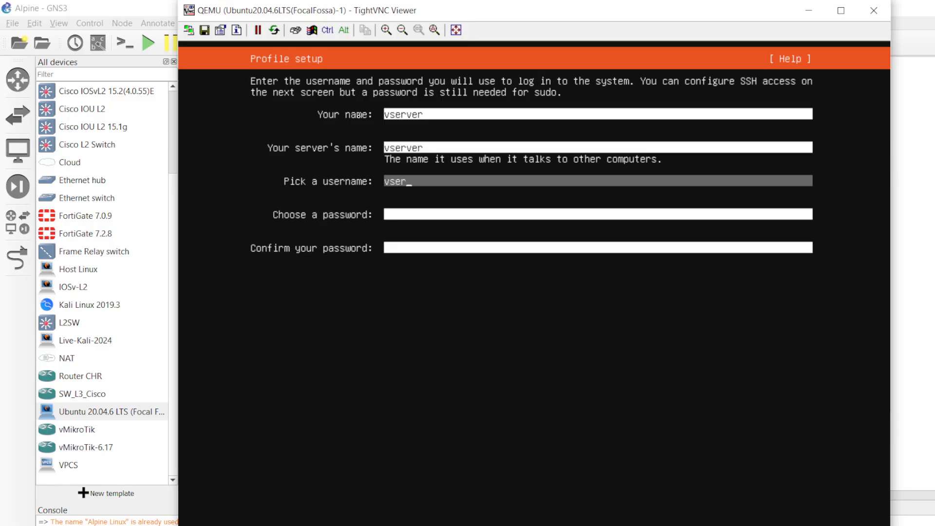
key(Tab)
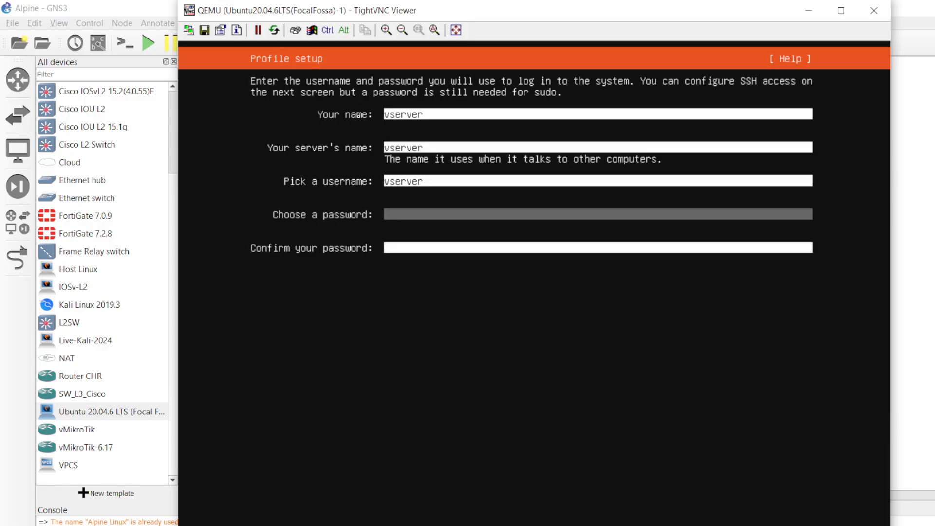
text(**********)
key(Tab)
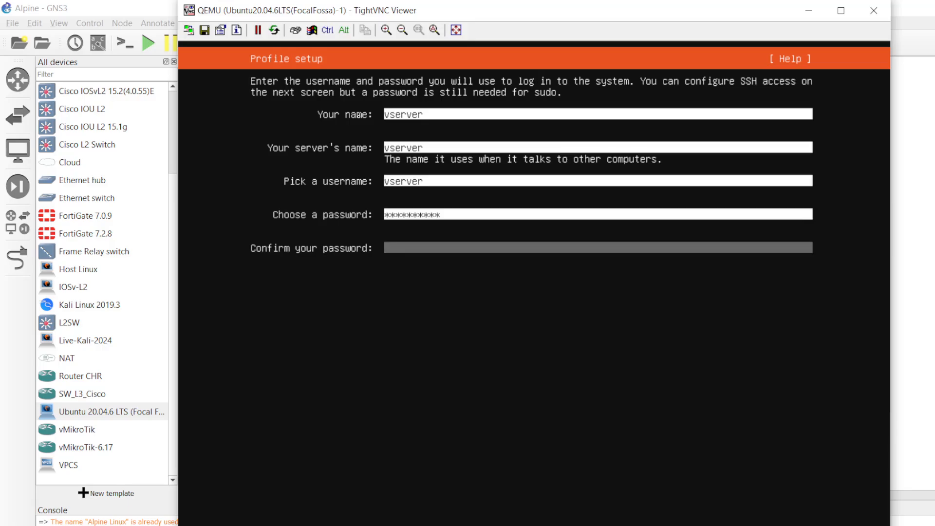
text(**********)
key(Return)
key(Return)
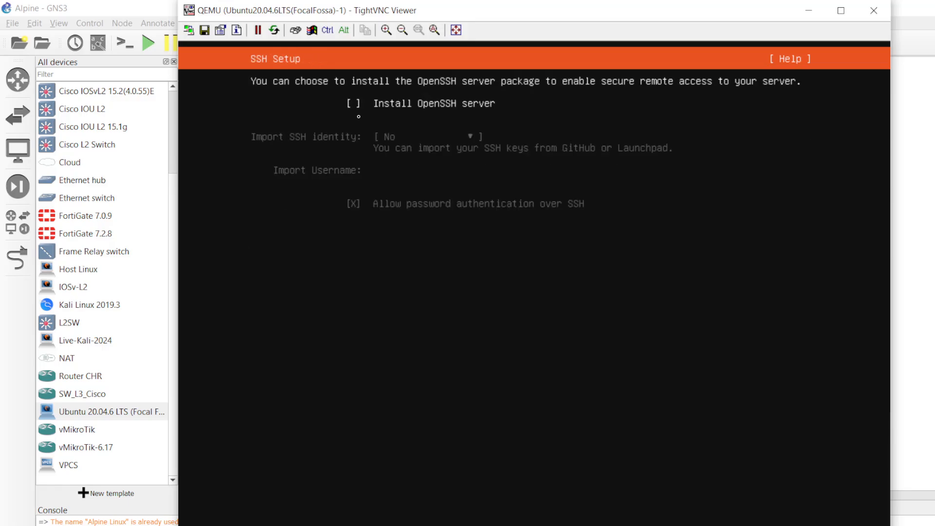
- Enable Install OpenSSH server and start the Ubuntu installation
key(space)
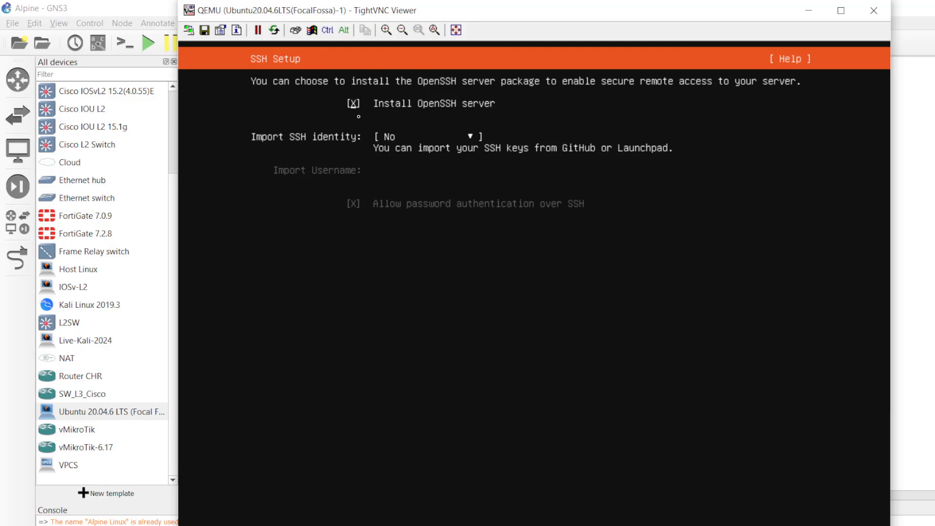
key(Tab)
key(Tab)
key(Return)
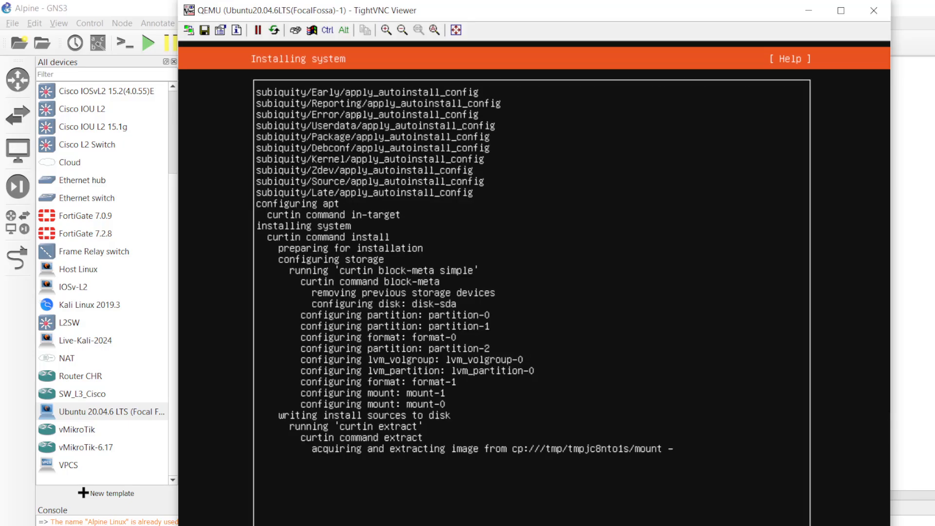
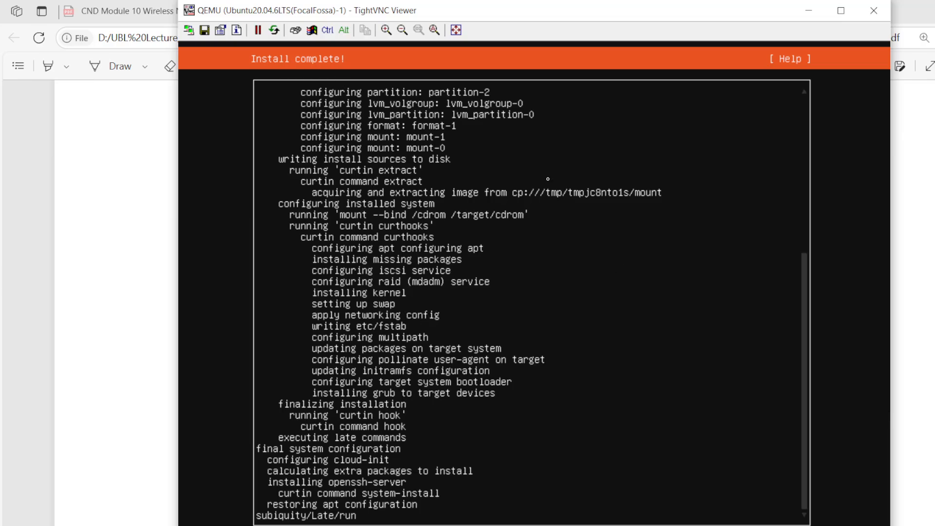
- Reboot the freshly installed Ubuntu server from the Install complete screen
key(Return)
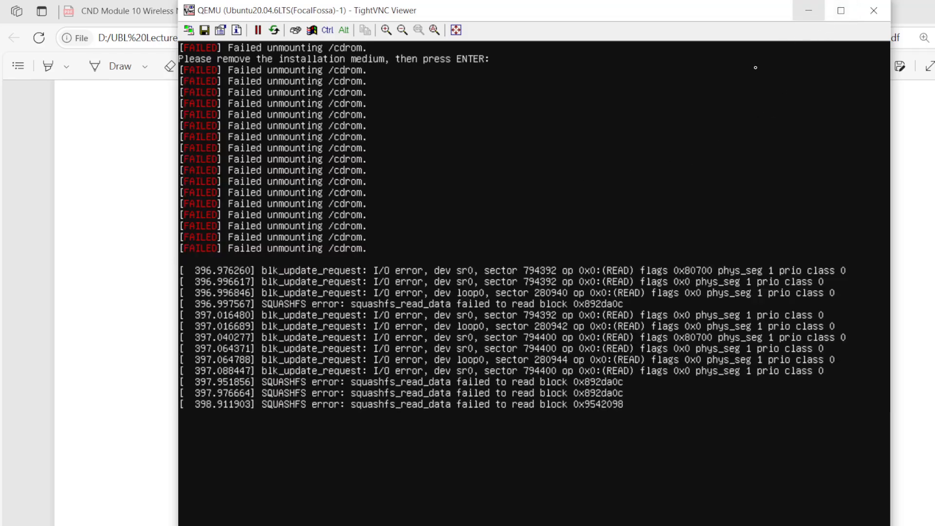
- Continue the reboot past the remove-medium prompt and close the TightVNC console window
key(Return)
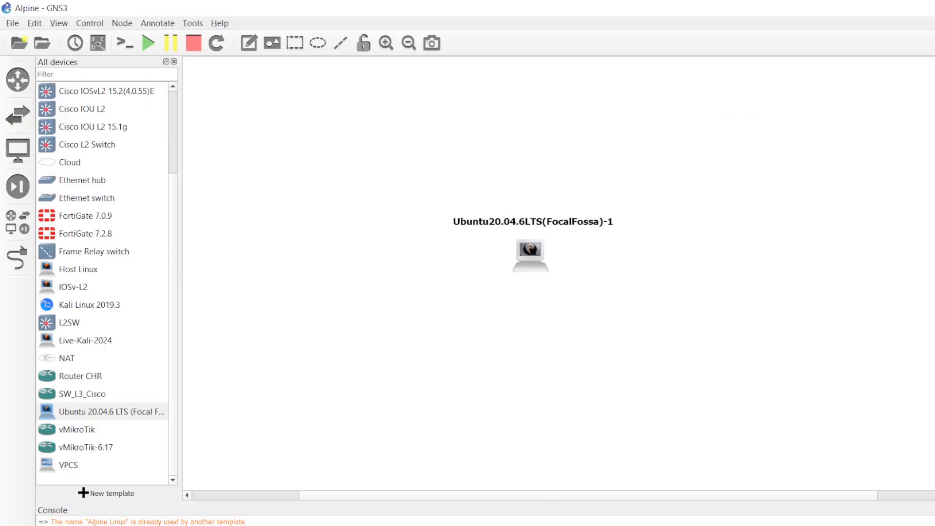
click(382, 524)
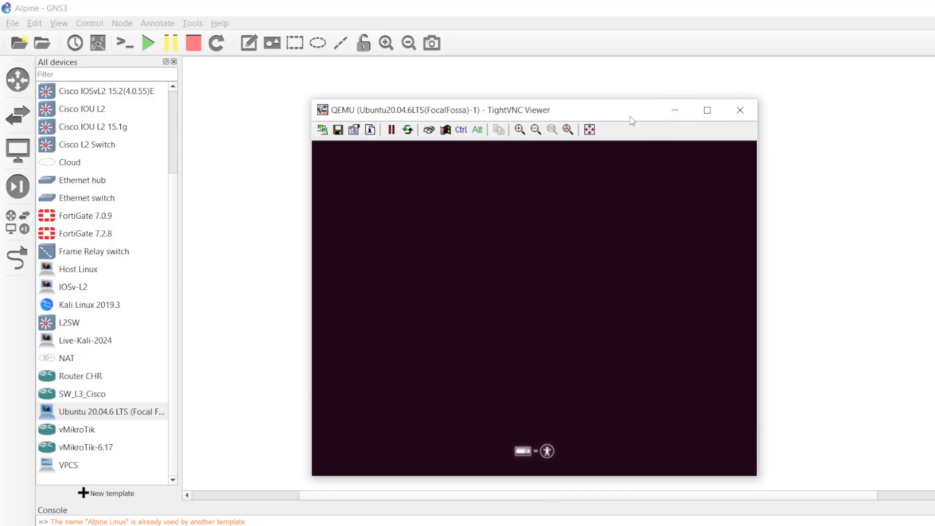
drag(630, 121, 633, 194)
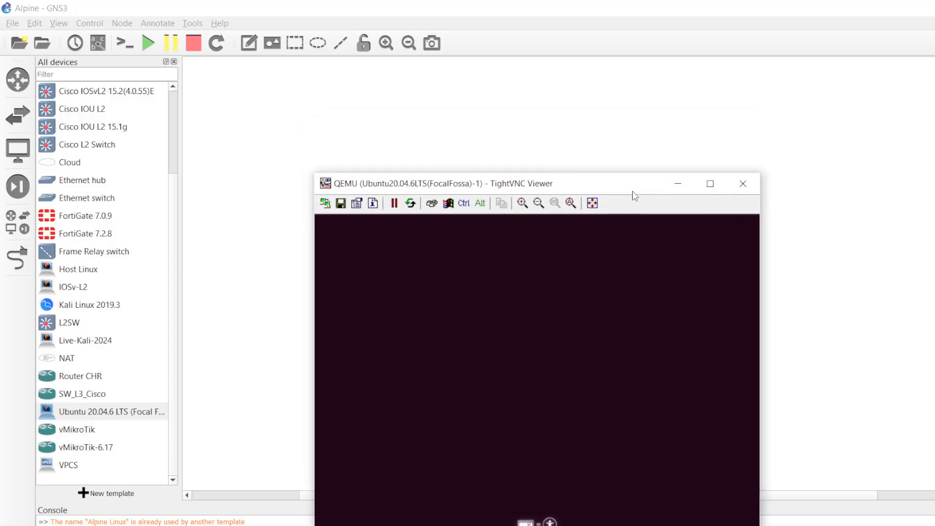
click(742, 183)
- Bring up the Ubuntu node's context menu and dismiss it without choosing an action
right_click(522, 272)
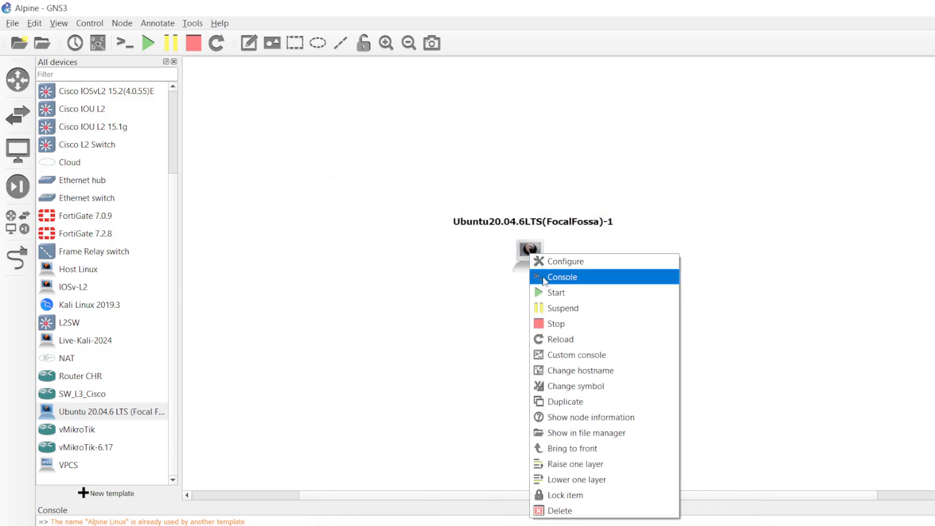
click(551, 324)
right_click(533, 256)
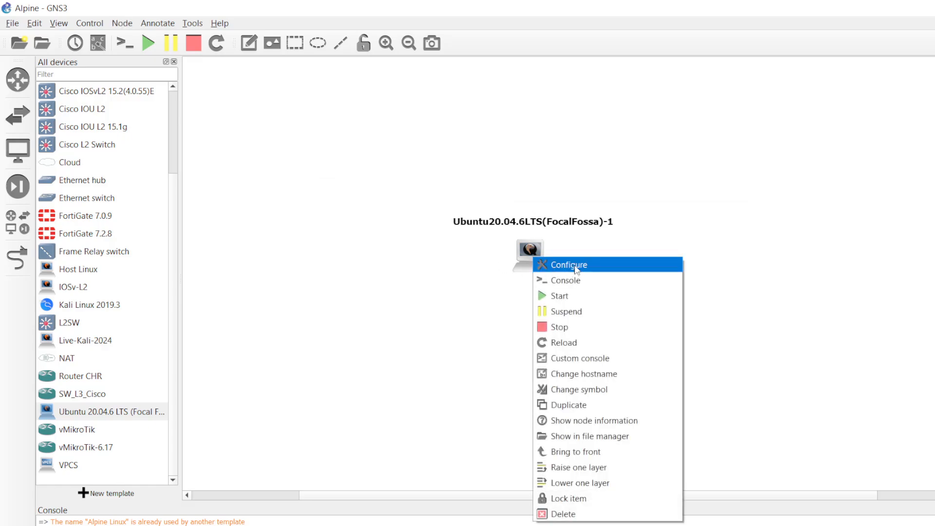
click(358, 266)
- Change the Ubuntu 20.04.6 LTS QEMU template's boot priority from CD/DVD-ROM to HDD and apply
click(34, 23)
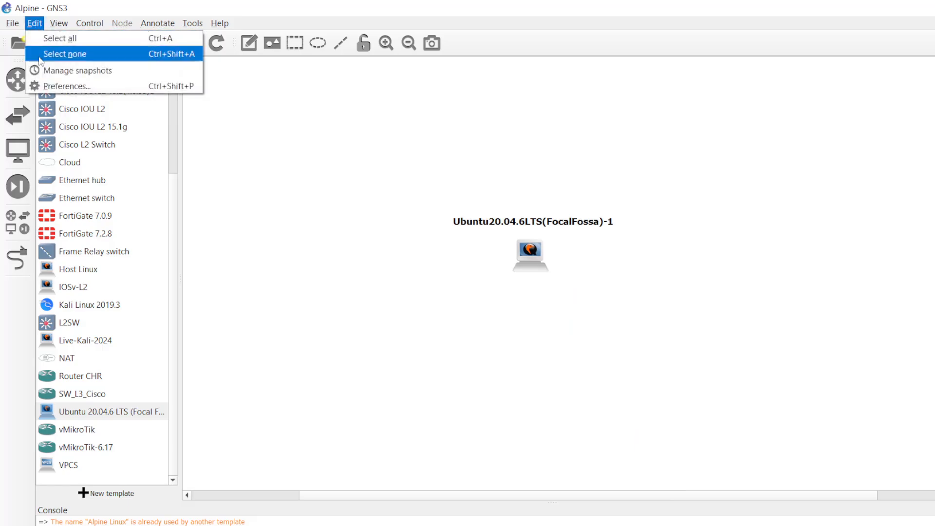
key(Escape)
key(ctrl+shift+p)
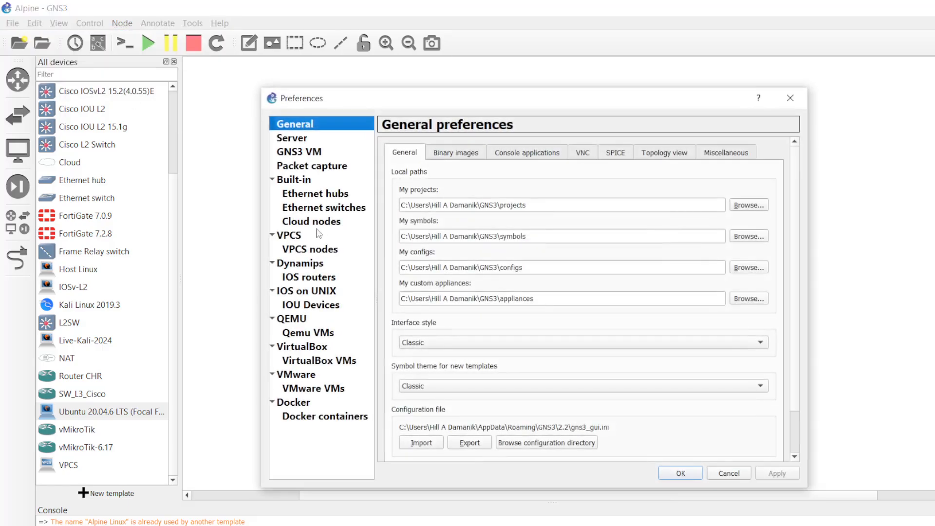
click(312, 334)
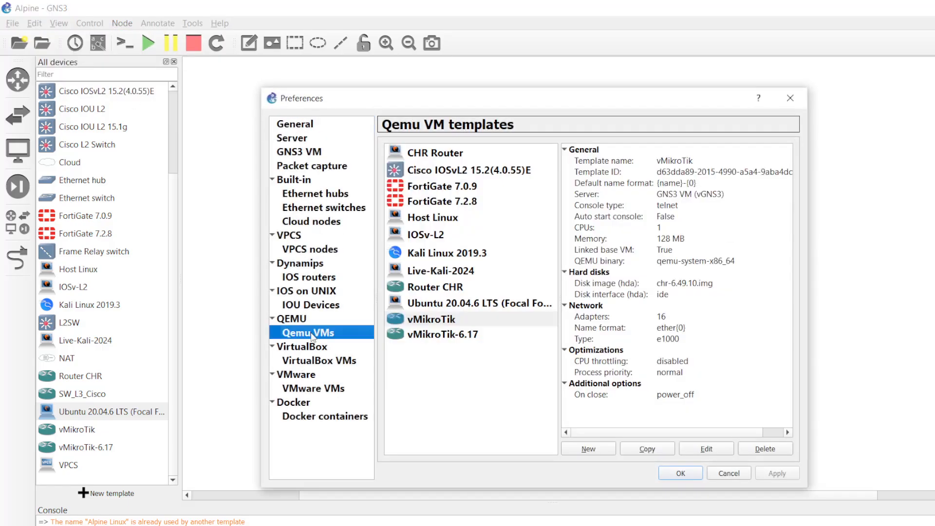
click(454, 304)
click(707, 448)
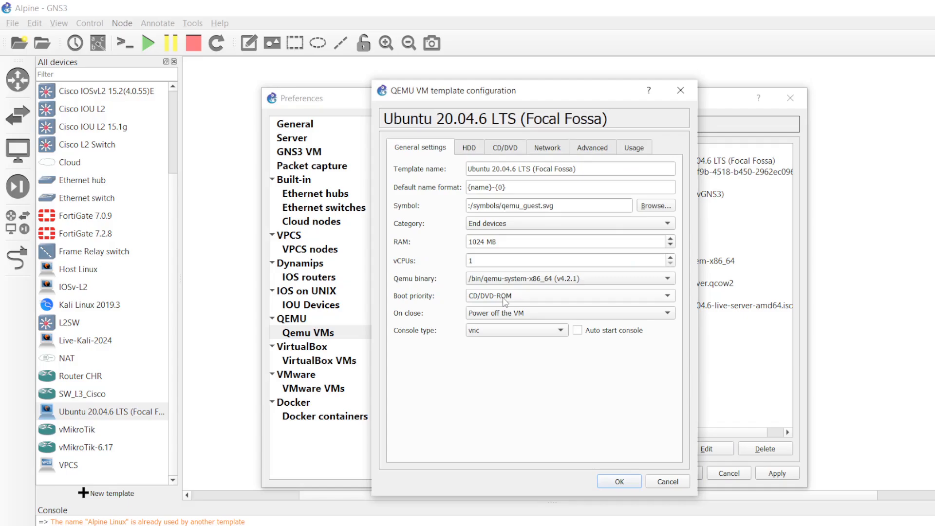
click(504, 298)
click(484, 283)
click(617, 482)
click(776, 473)
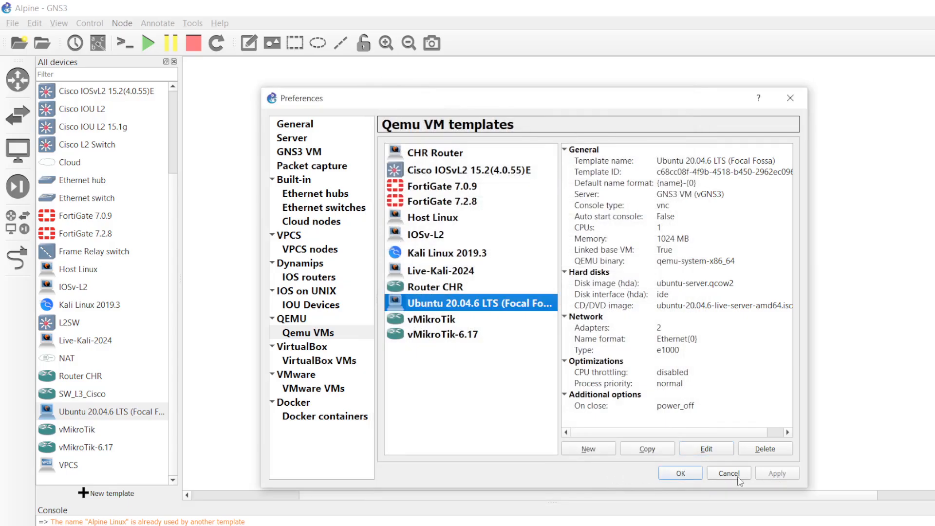
click(680, 474)
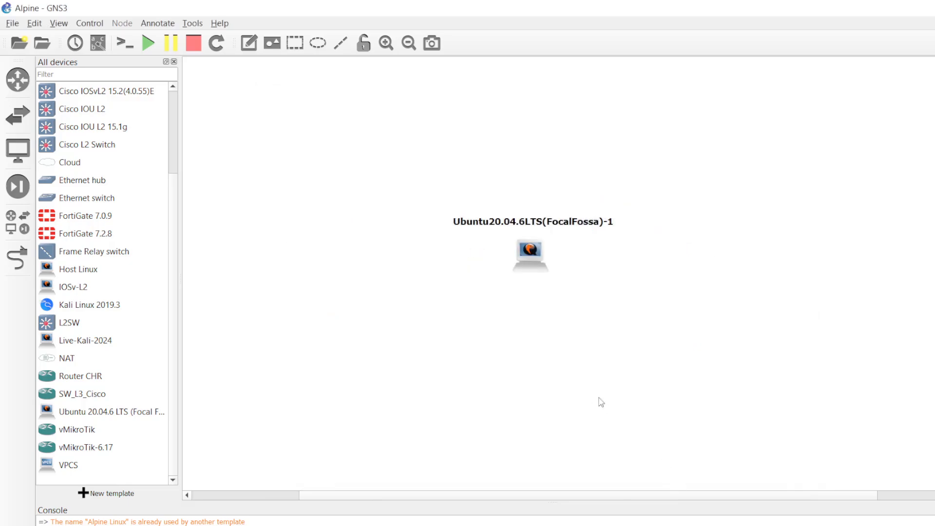
- Start the Ubuntu20.04.6LTS(FocalFossa)-1 node and open its VNC console to watch it boot
right_click(530, 254)
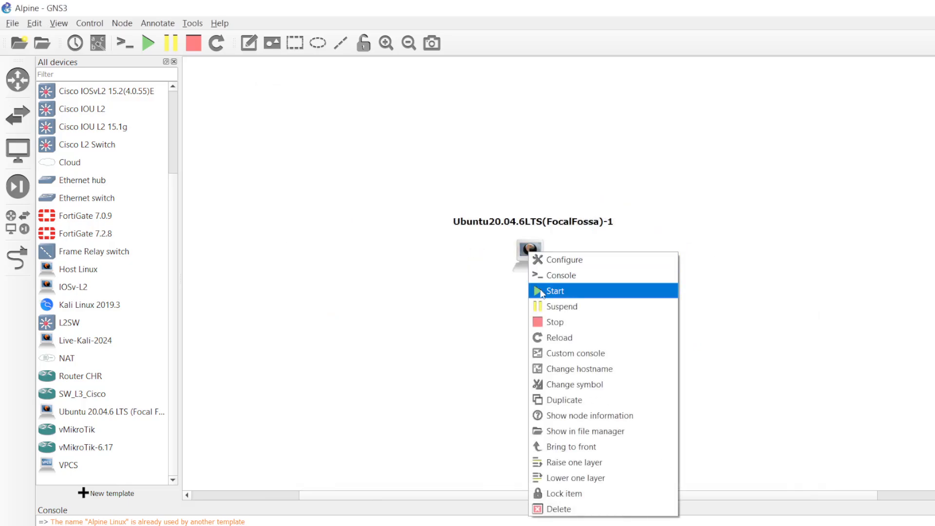
click(541, 291)
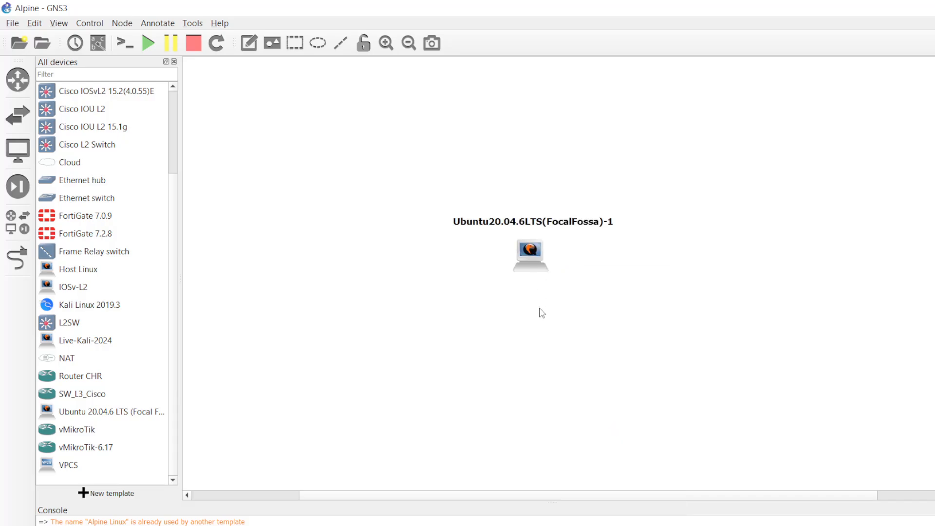
double_click(541, 268)
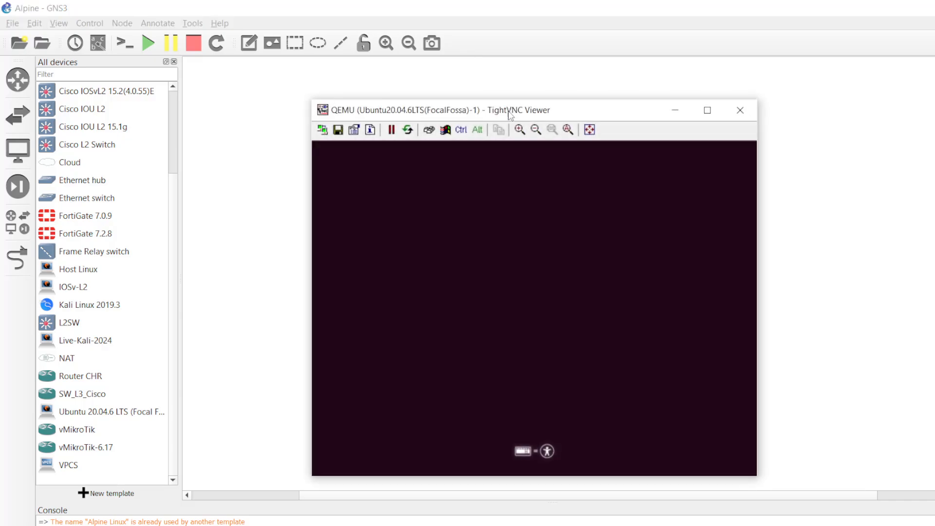
drag(511, 115, 516, 92)
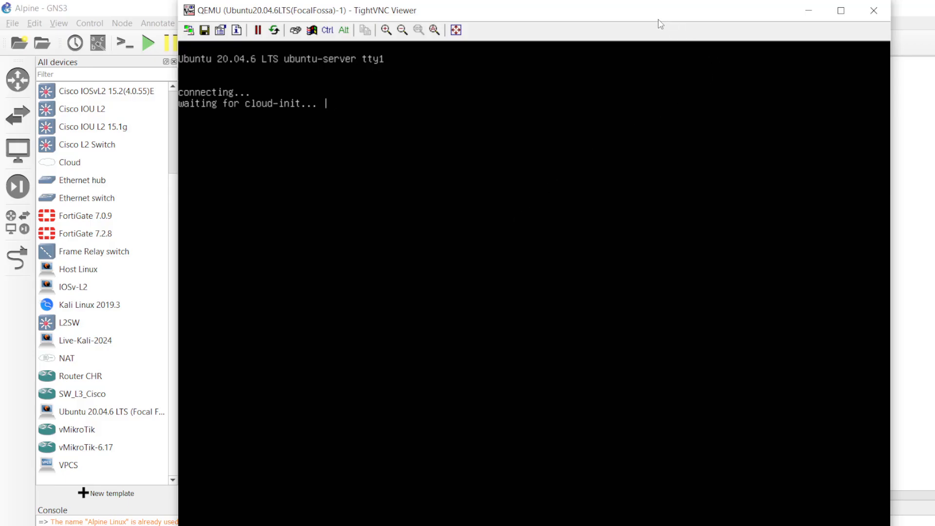
- Close the VM console and stop the Ubuntu node
click(873, 10)
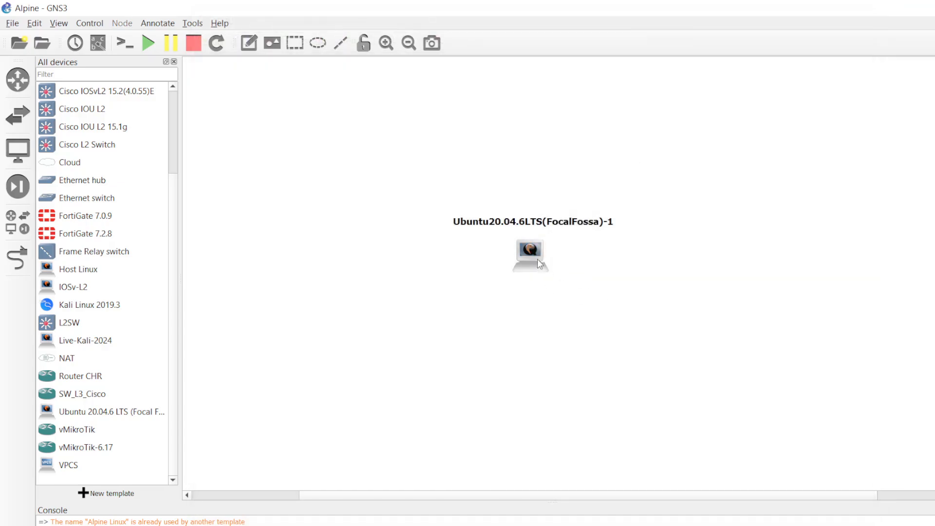
right_click(534, 252)
click(558, 323)
- In the node's configuration, set its boot priority to HDD
right_click(530, 258)
click(541, 265)
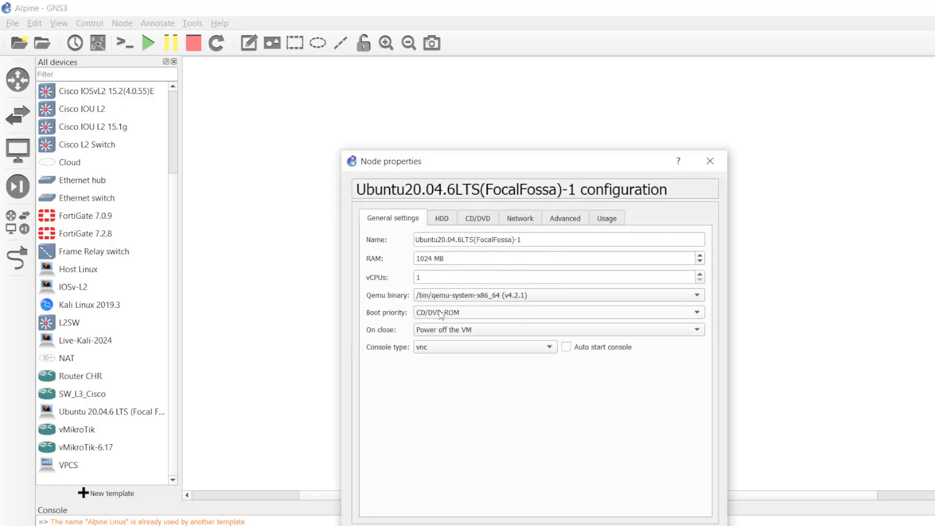
click(442, 311)
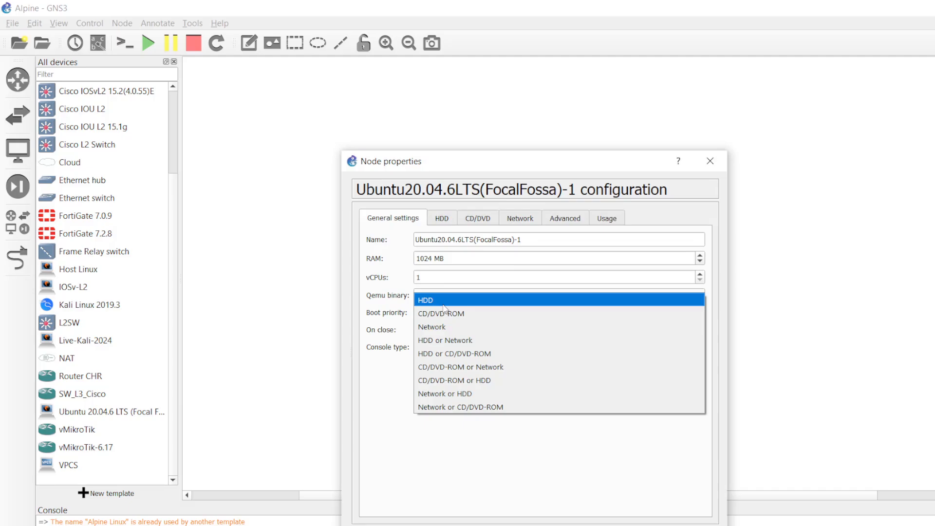
click(444, 305)
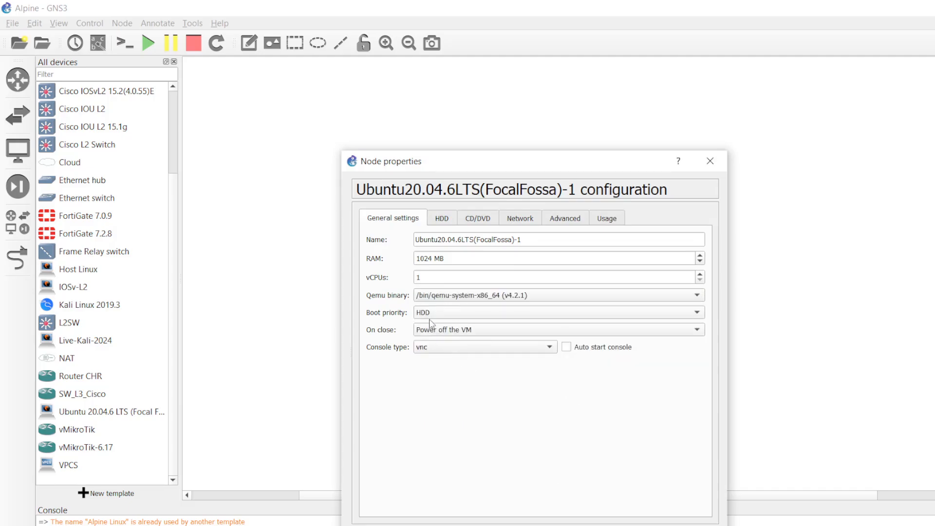
- Confirm the node settings, then recheck the Ubuntu 20.04.6 LTS template keeps HDD boot priority and save
key(Return)
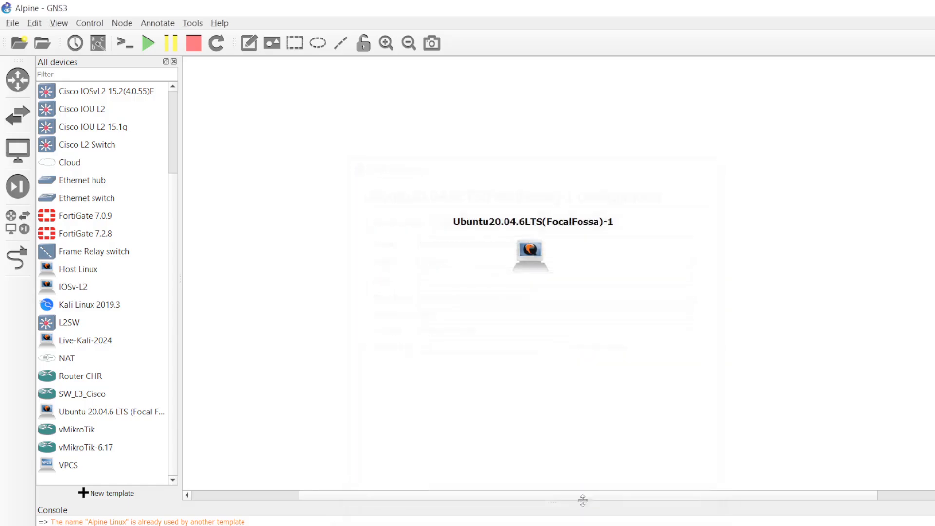
click(35, 24)
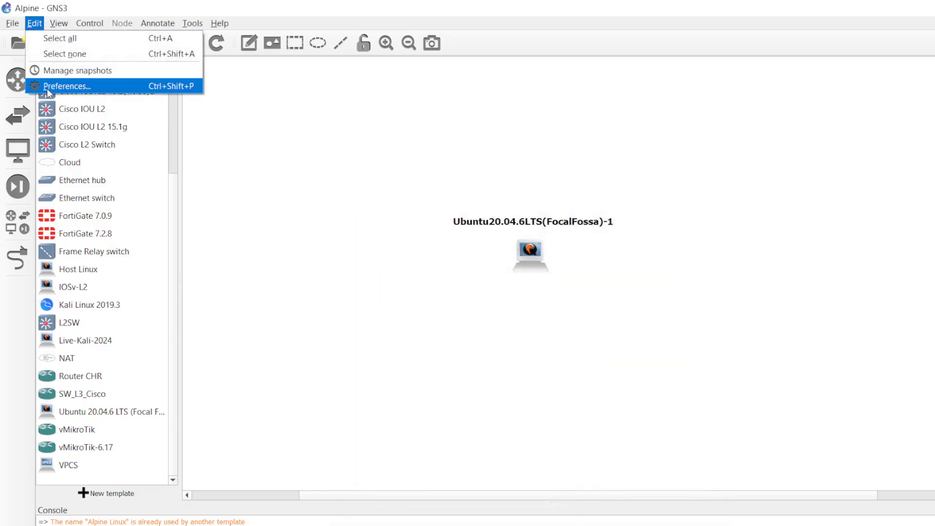
click(46, 87)
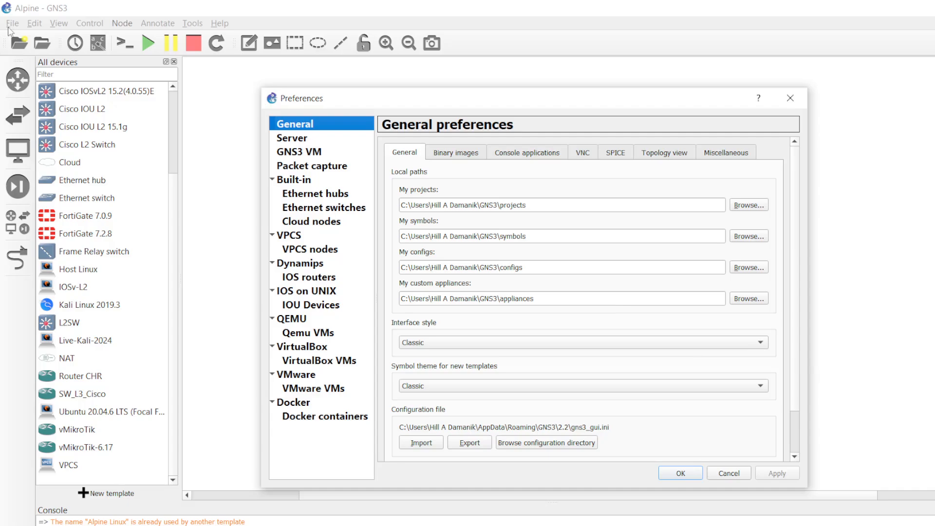
click(309, 335)
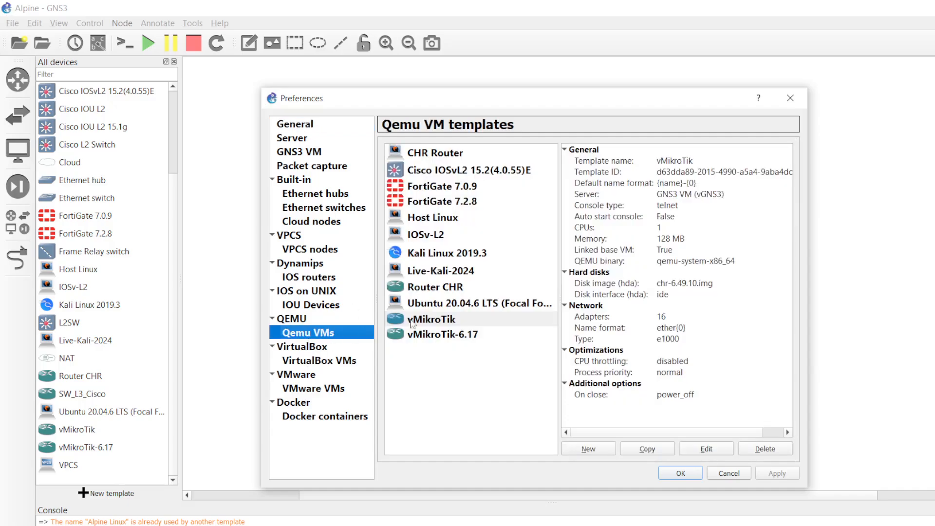
click(496, 305)
click(712, 452)
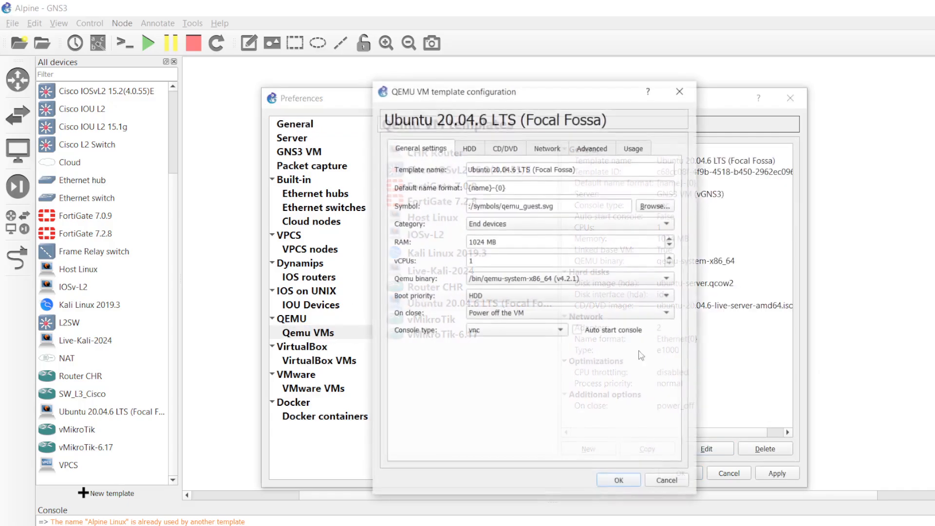
click(487, 297)
click(486, 298)
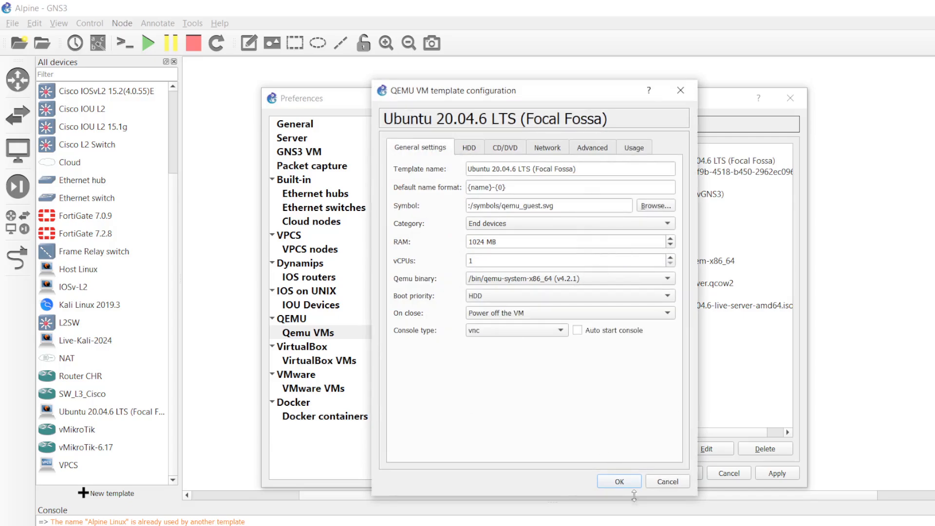
click(627, 483)
click(680, 475)
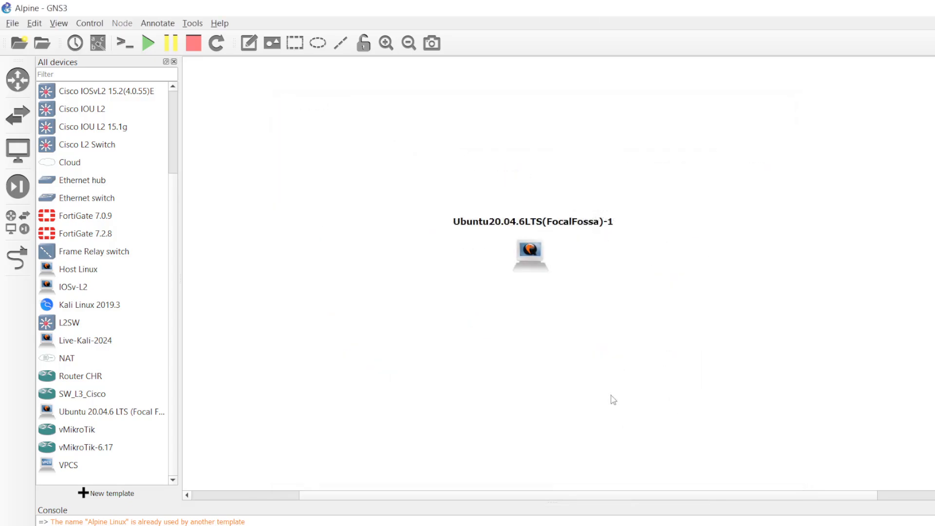
- Start the Ubuntu node and watch its console boot from disk through cloud-init, then return to GNS3
right_click(524, 251)
click(536, 291)
double_click(544, 255)
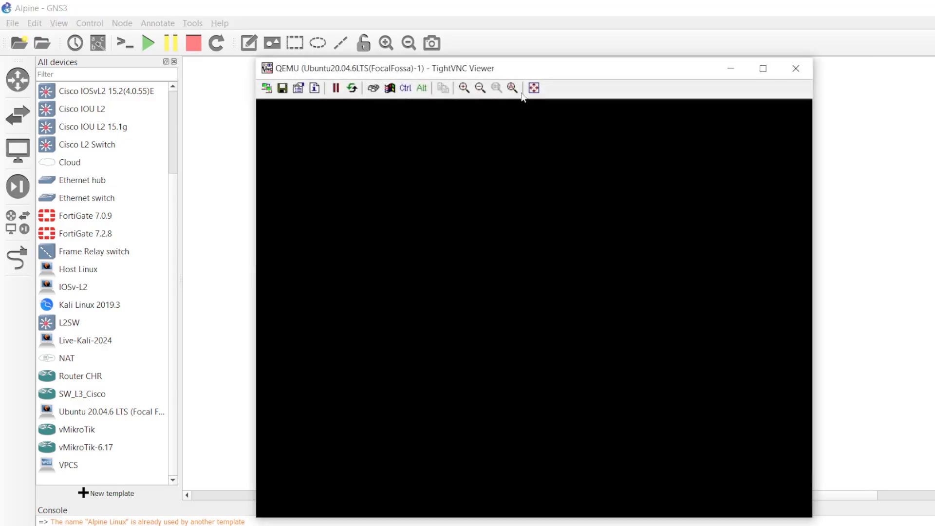
drag(535, 72, 531, 64)
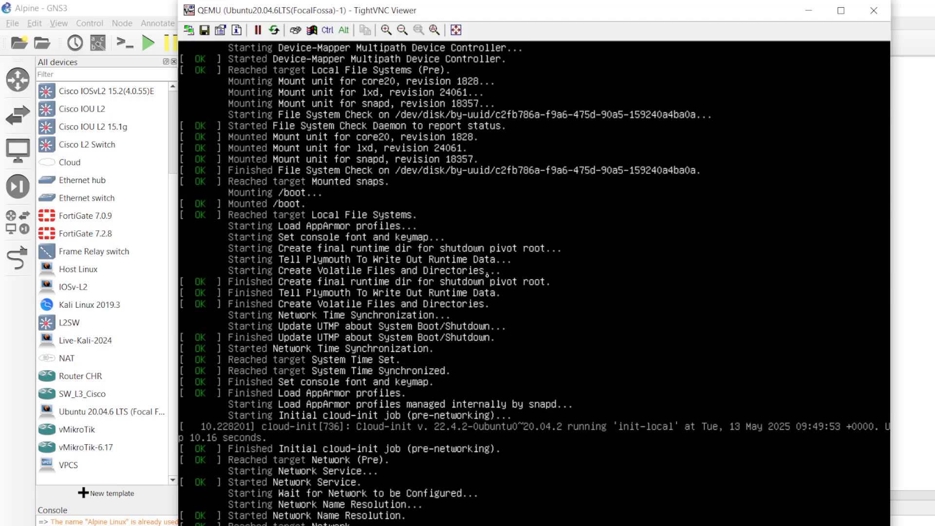
drag(631, 18, 615, 30)
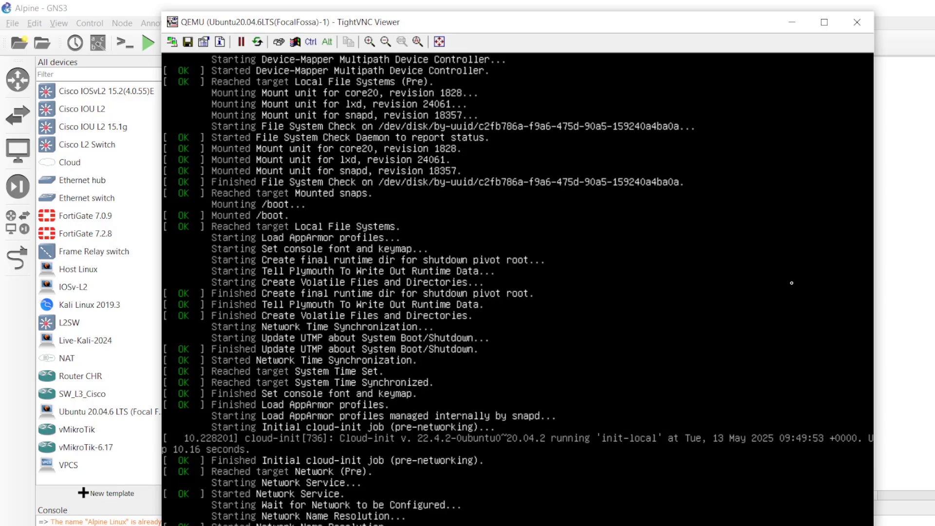
click(891, 263)
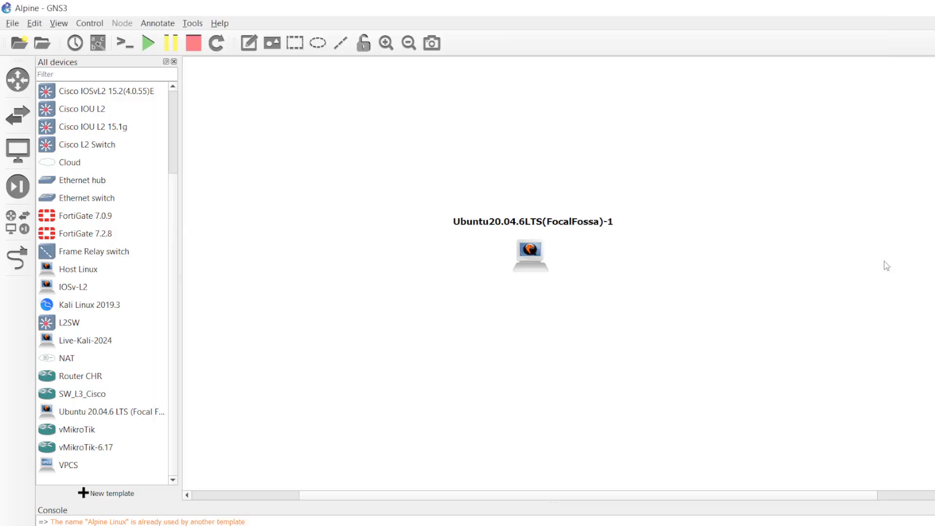
- Reopen the Ubuntu node's console, now at the server login prompt
double_click(539, 265)
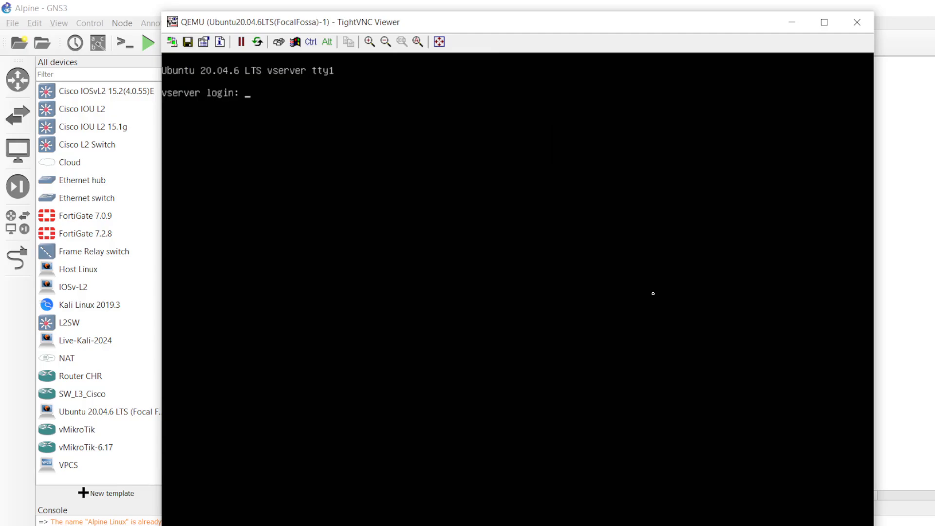
- Log in as vserver with the account password, retrying after a mistyped username
text(vser)
key(Return)
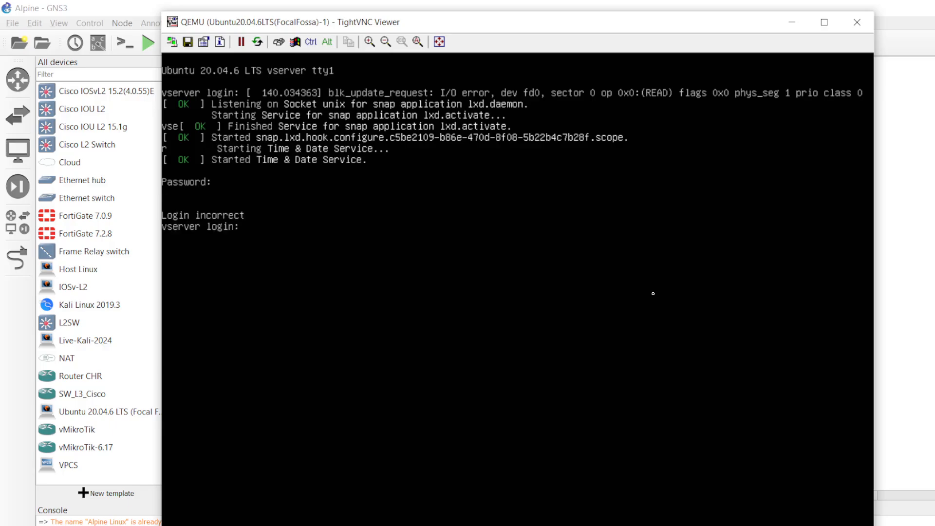
text(vserver)
key(Return)
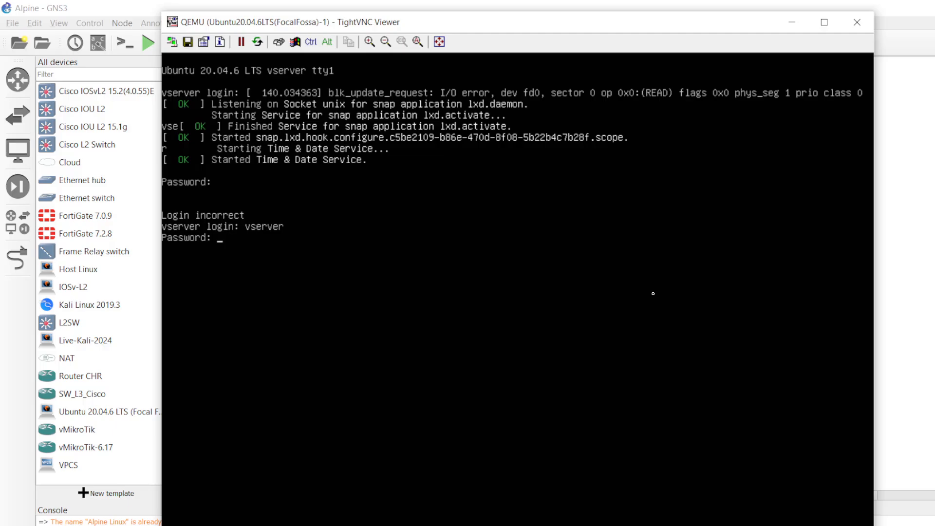
key(Return)
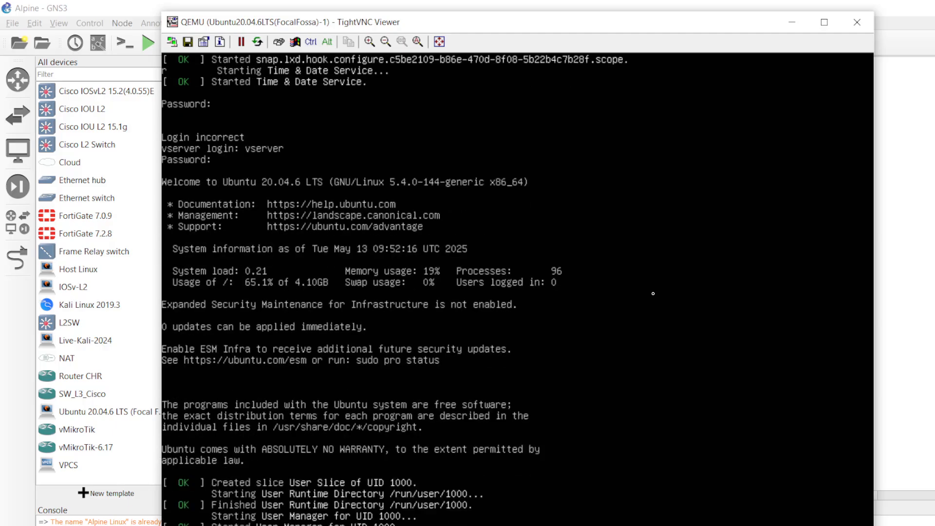
- Bring up several fresh empty shell prompts
key(Return)
key(Return)
key(Return)
key(Return)
key(Return)
key(Return)
key(Return)
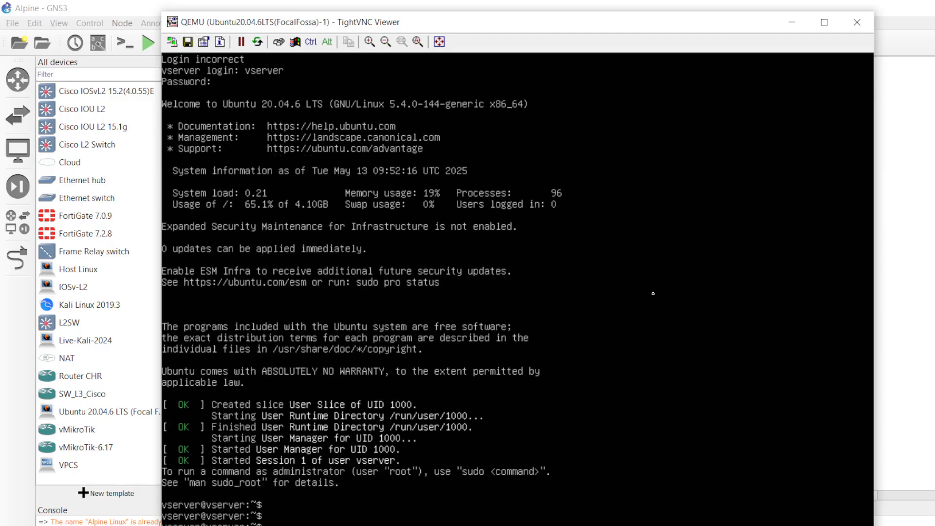
key(Return)
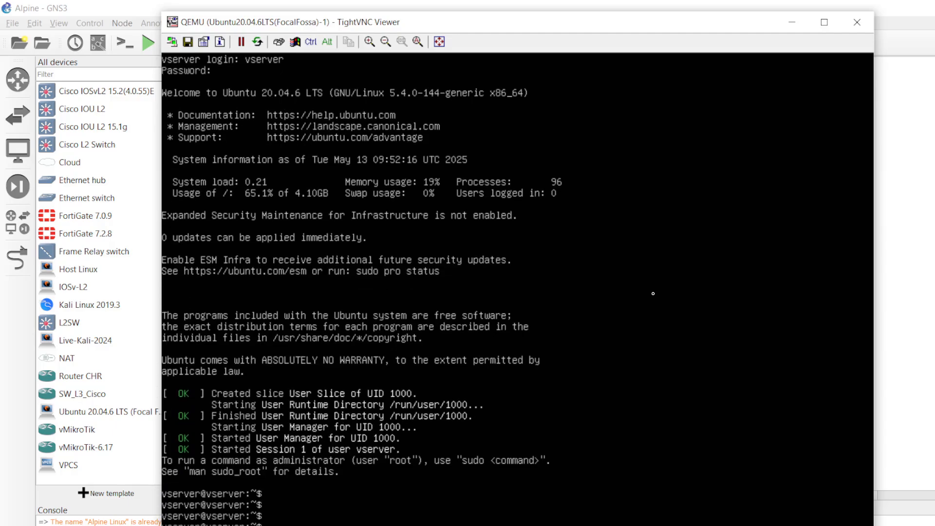
key(Return)
key(Return)
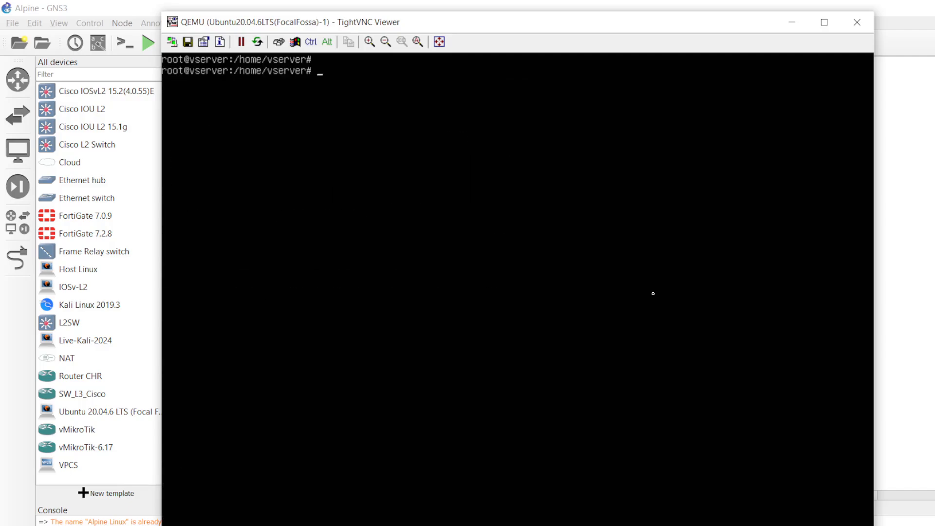
key(Return)
key(Return)
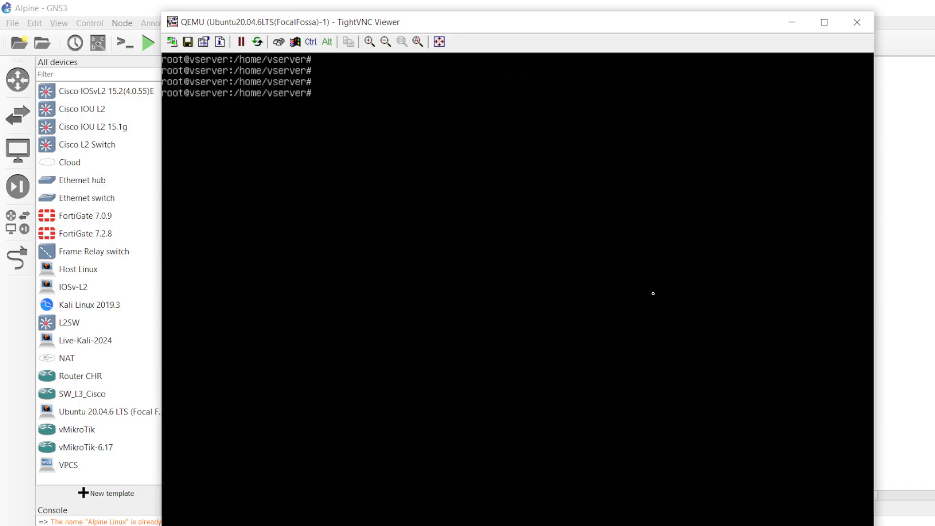
key(Return)
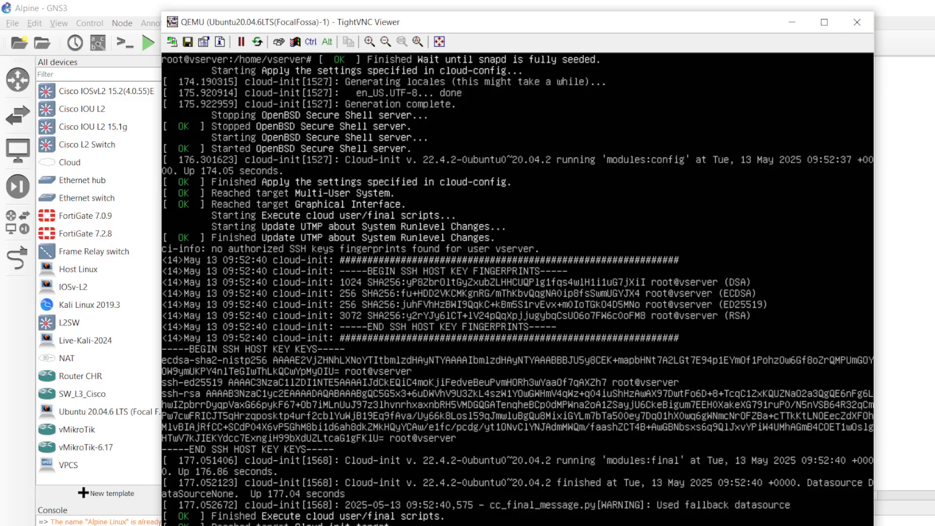
click(633, 525)
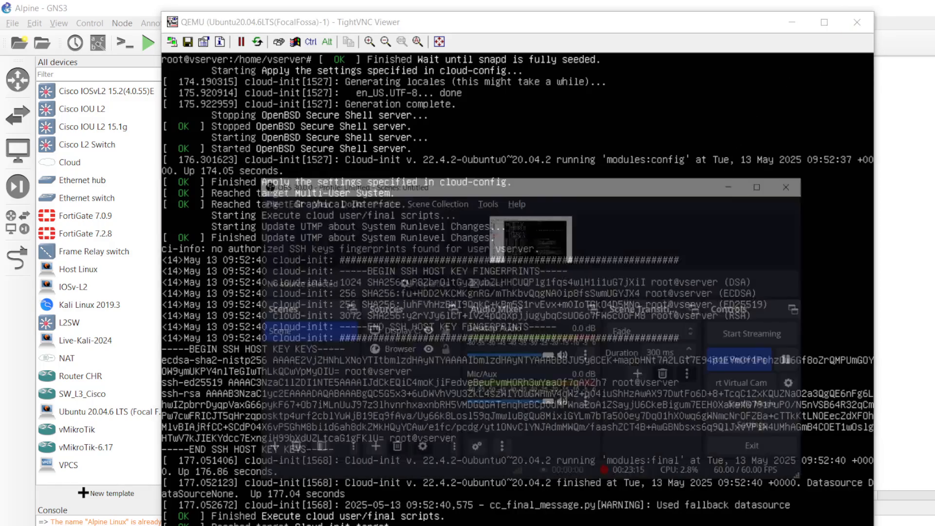